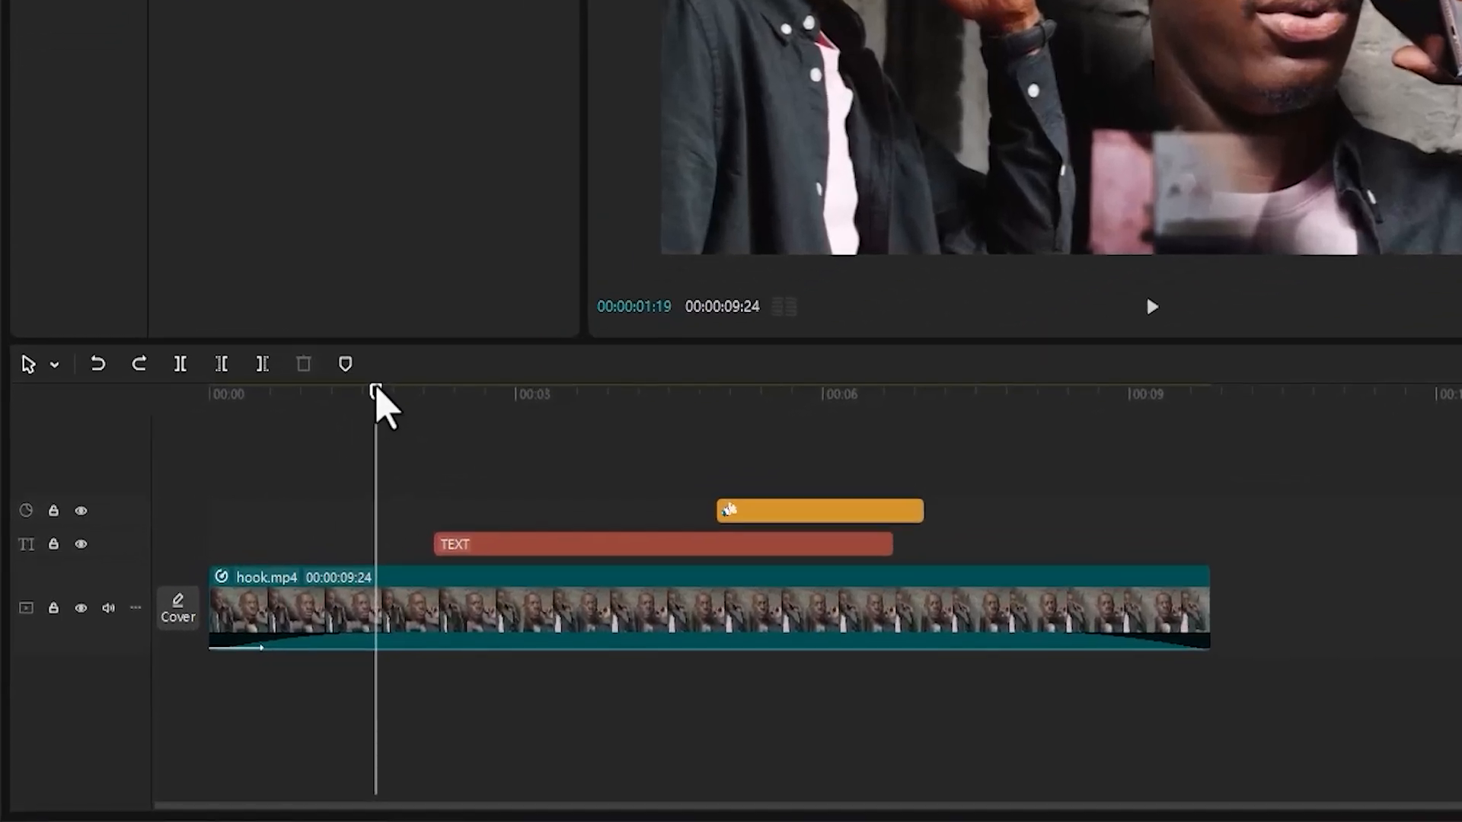
Scrub the playhead to 00:00:01:03, zoom into the timeline, and fit the whole project back in view.
drag(398, 387, 329, 386)
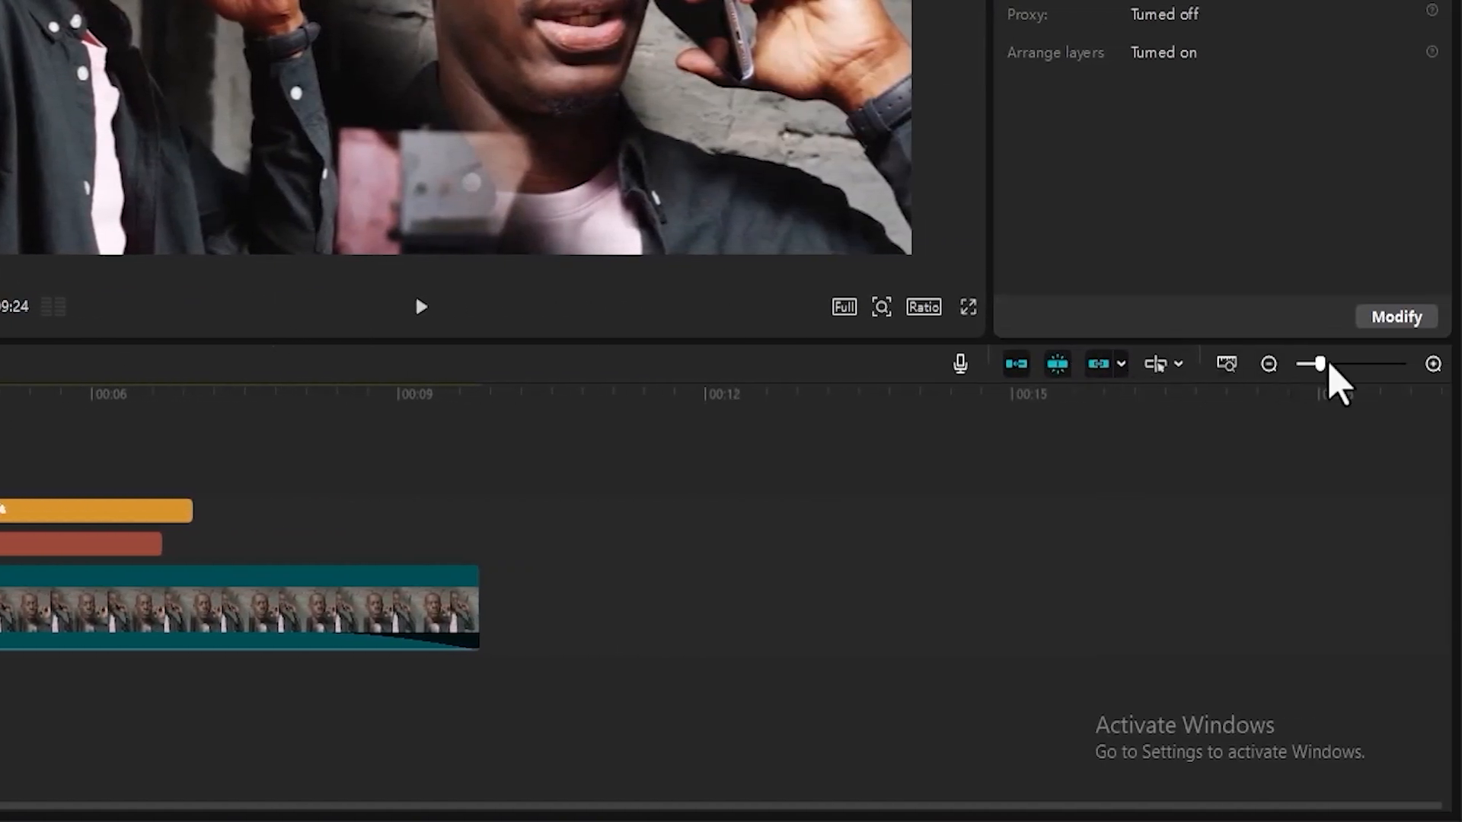
drag(1328, 367, 1338, 366)
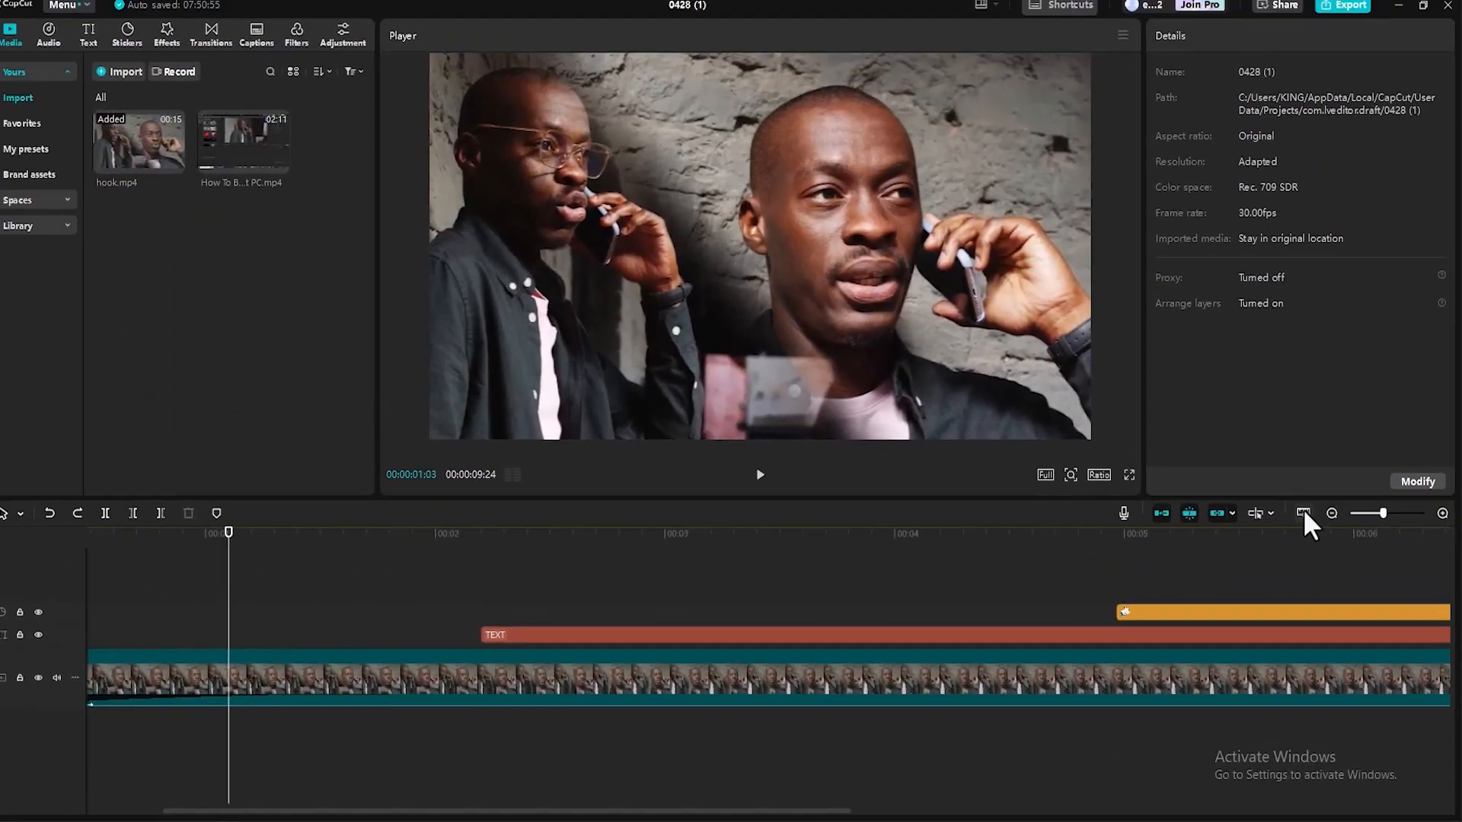
click(1250, 411)
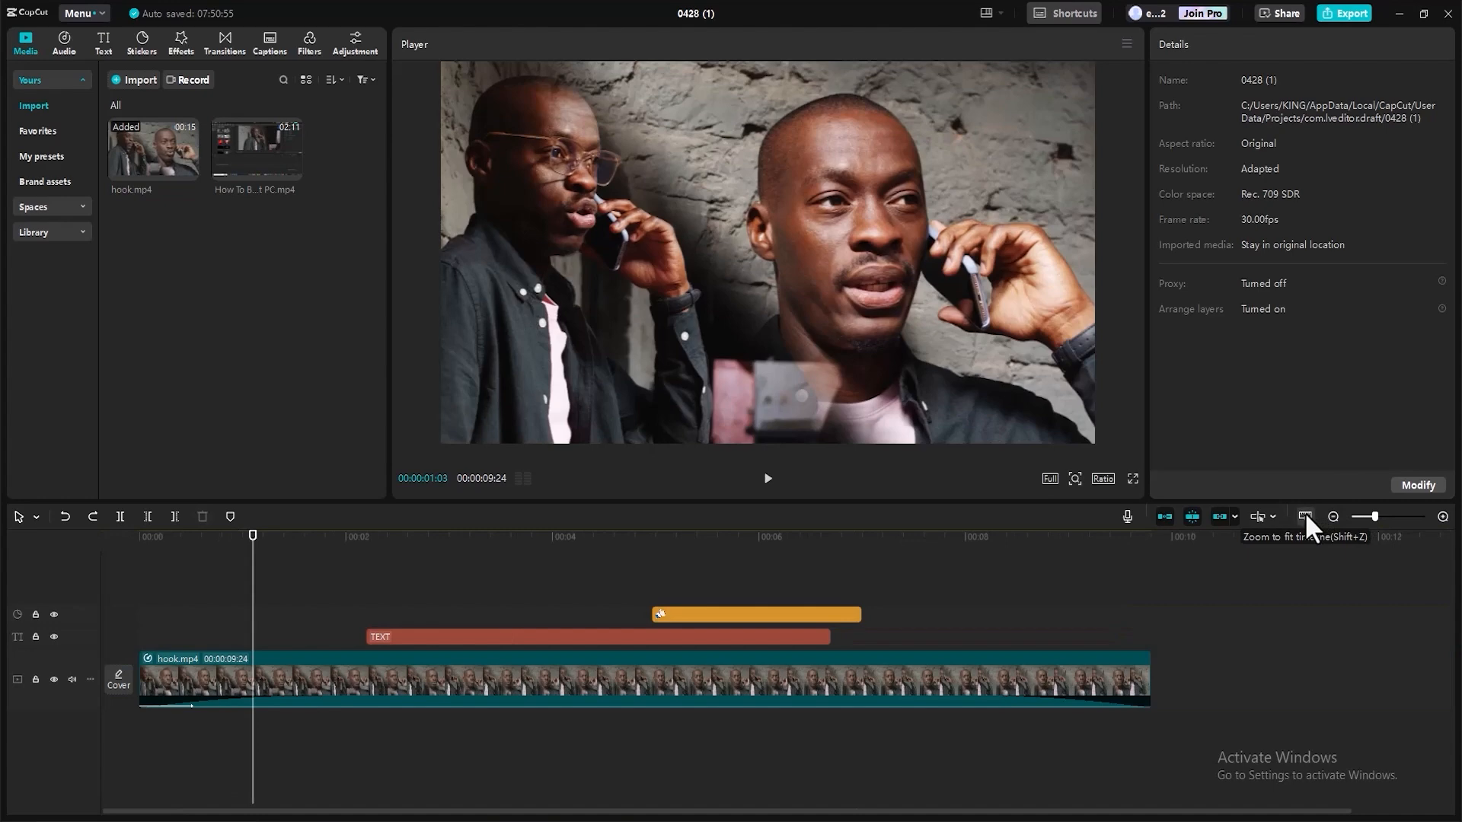
Place the playhead at 00:00:07:16 with the preview axis on, and switch the preview axis off again.
click(1257, 517)
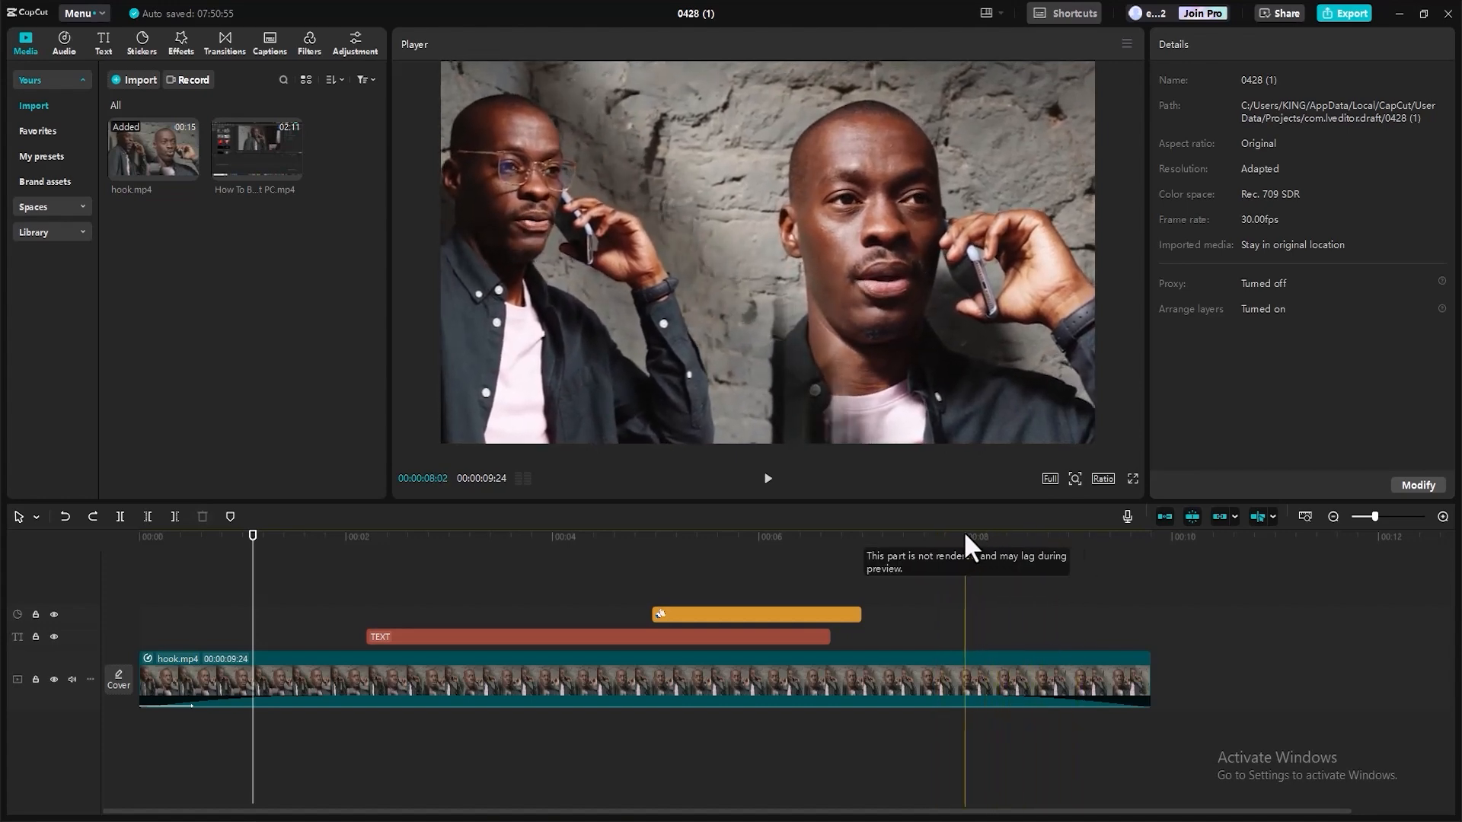
click(916, 536)
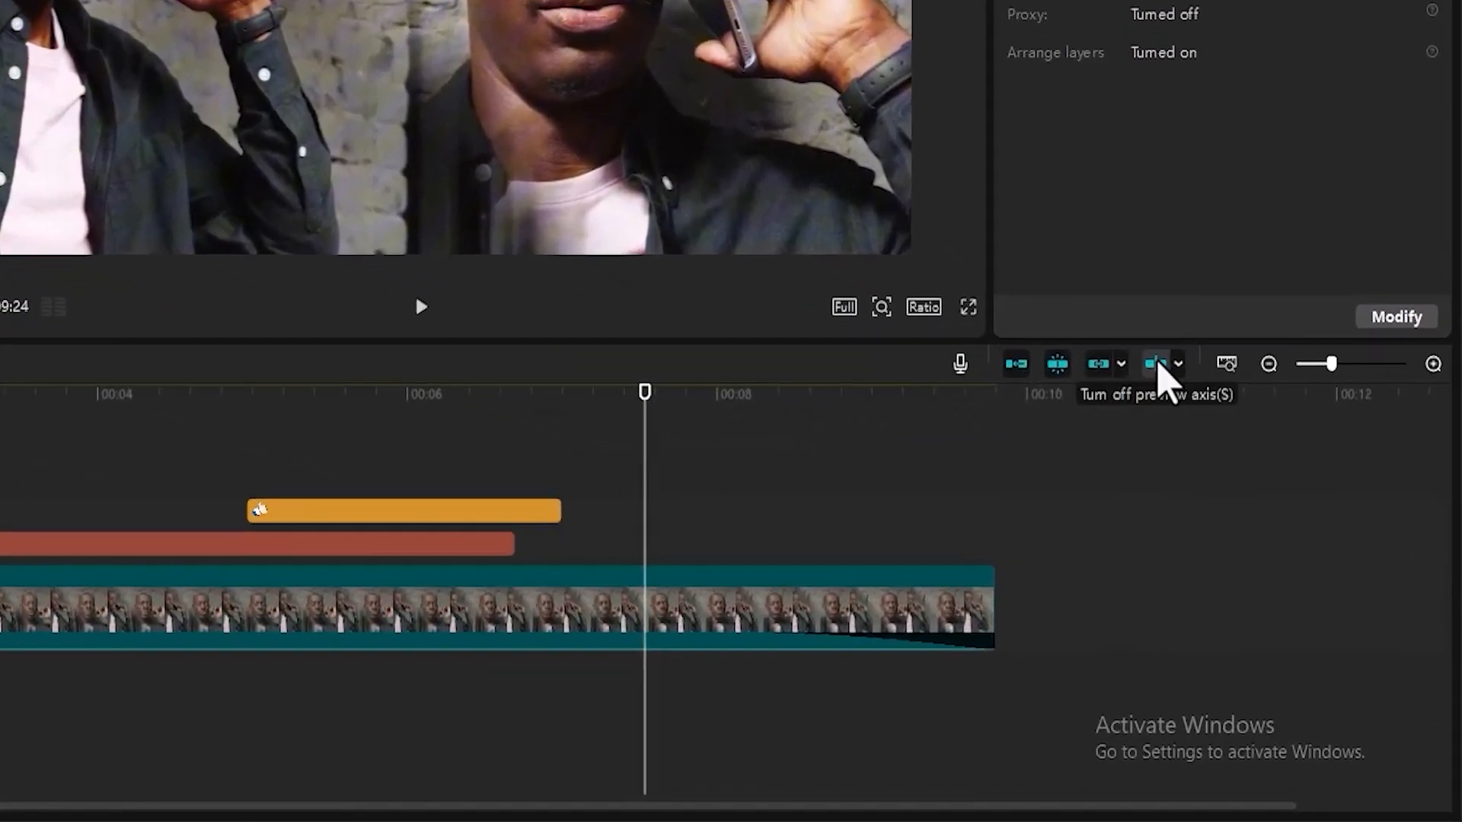
click(1155, 364)
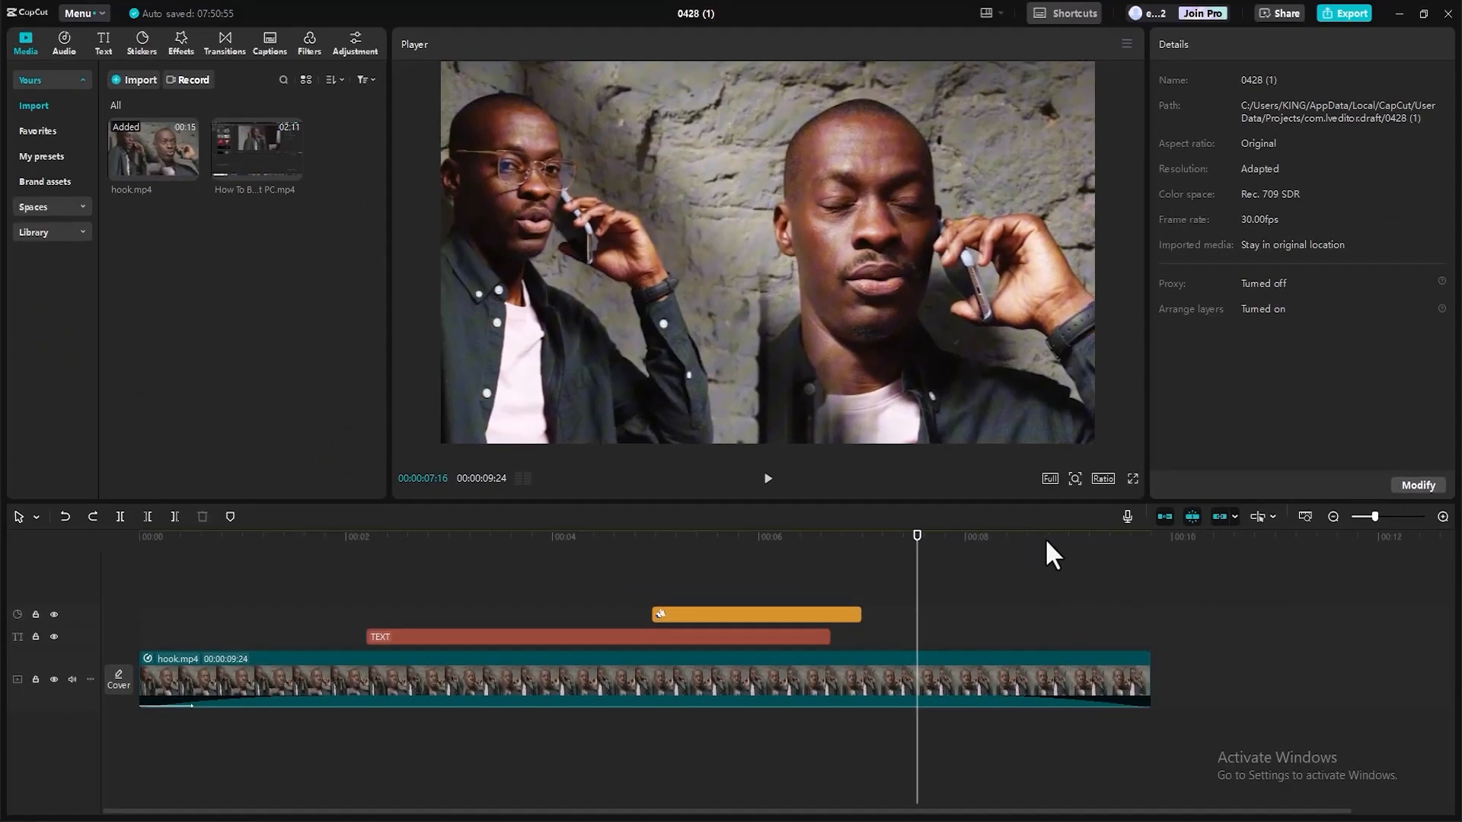
Step the playhead backward and forward frame by frame around 00:00:07:16, finishing at 00:00:07:14.
key(Left)
key(Left)
key(Left)
key(Left)
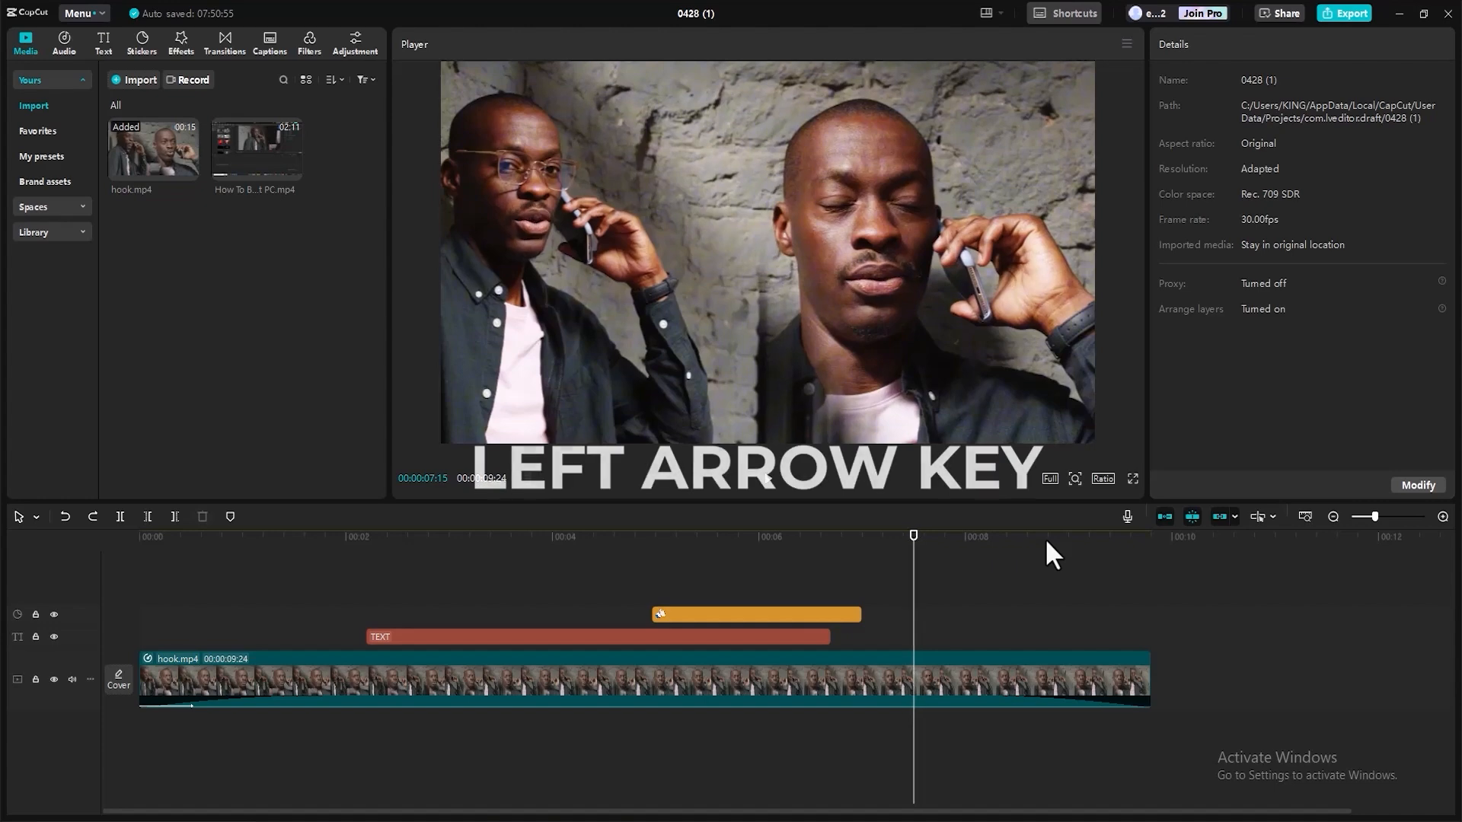
key(Right)
key(Right)
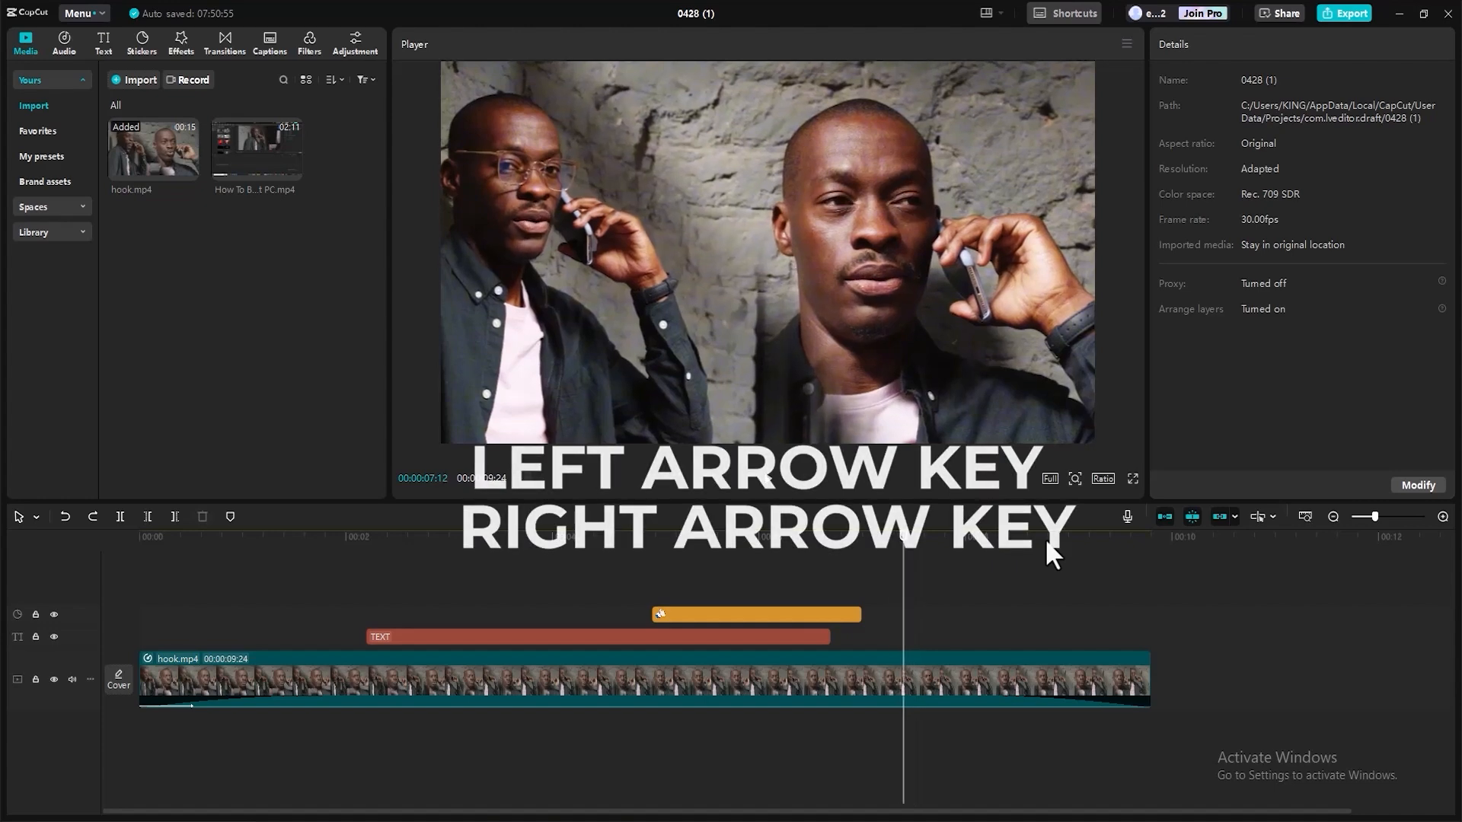
key(Right)
key(Right)
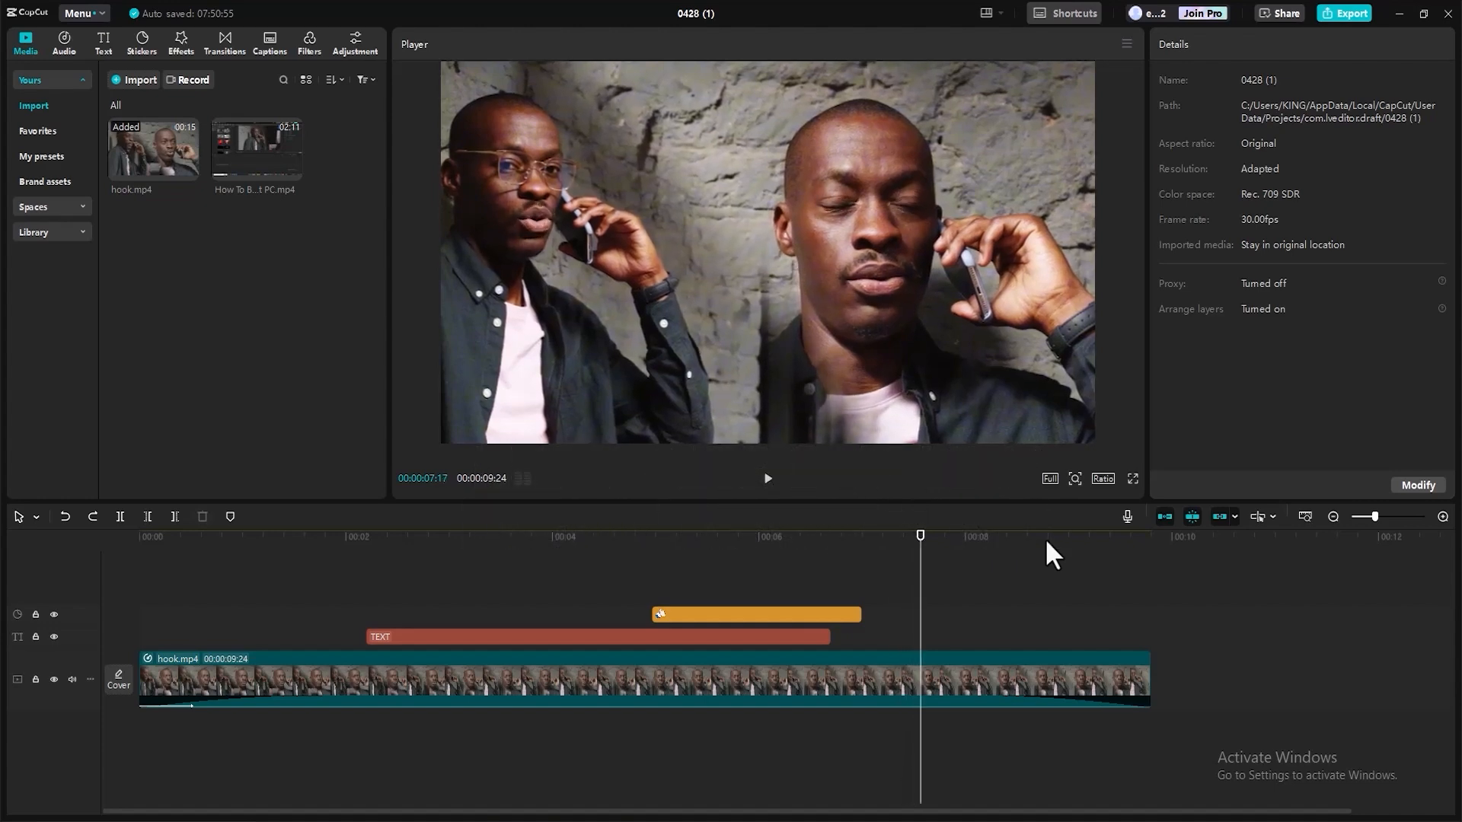
key(Left)
key(Left)
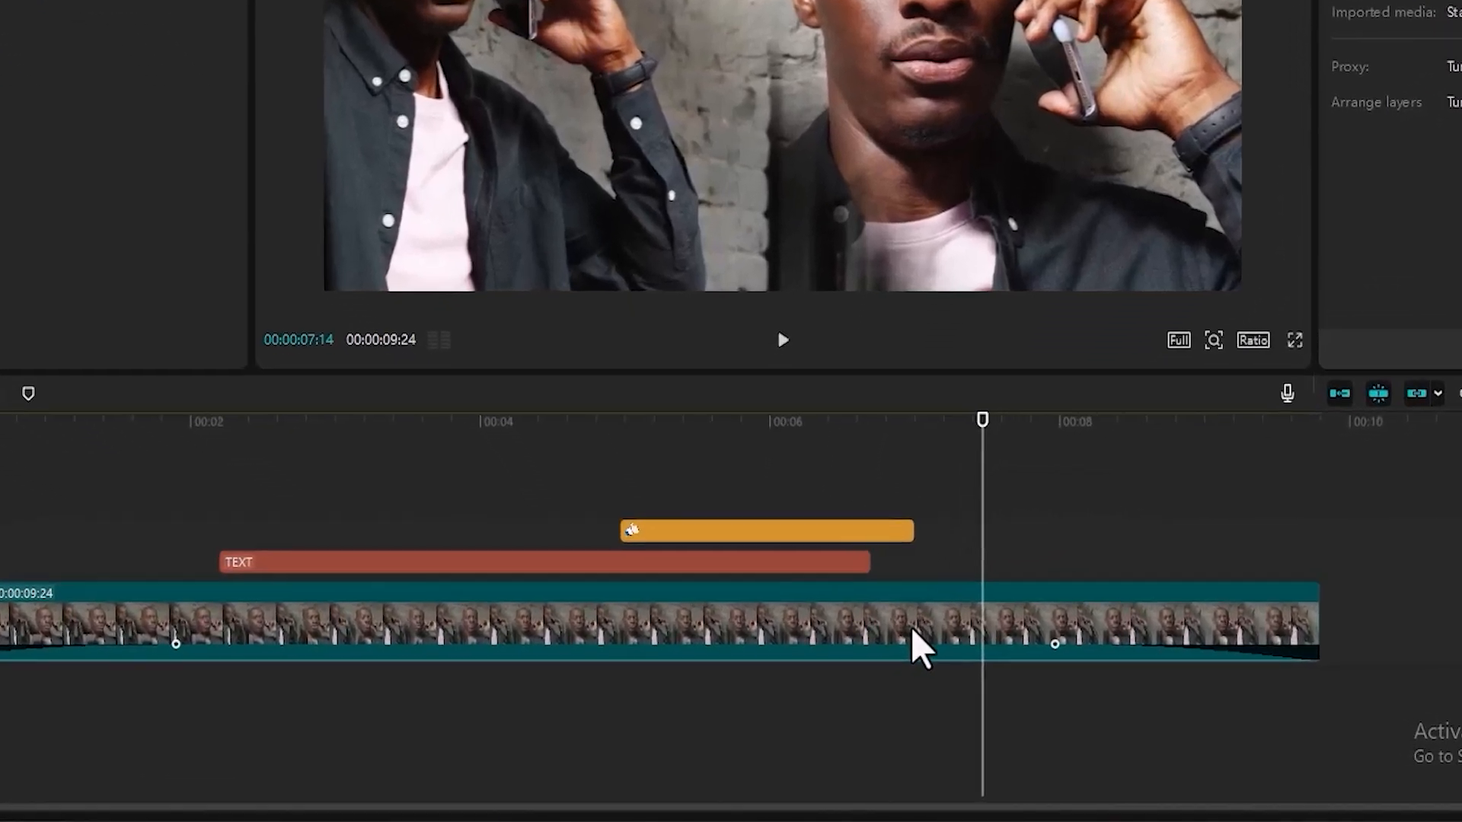
Trim the hook.mp4 clip by removing everything after 00:00:07:00 and everything before 00:00:02:06.
click(914, 634)
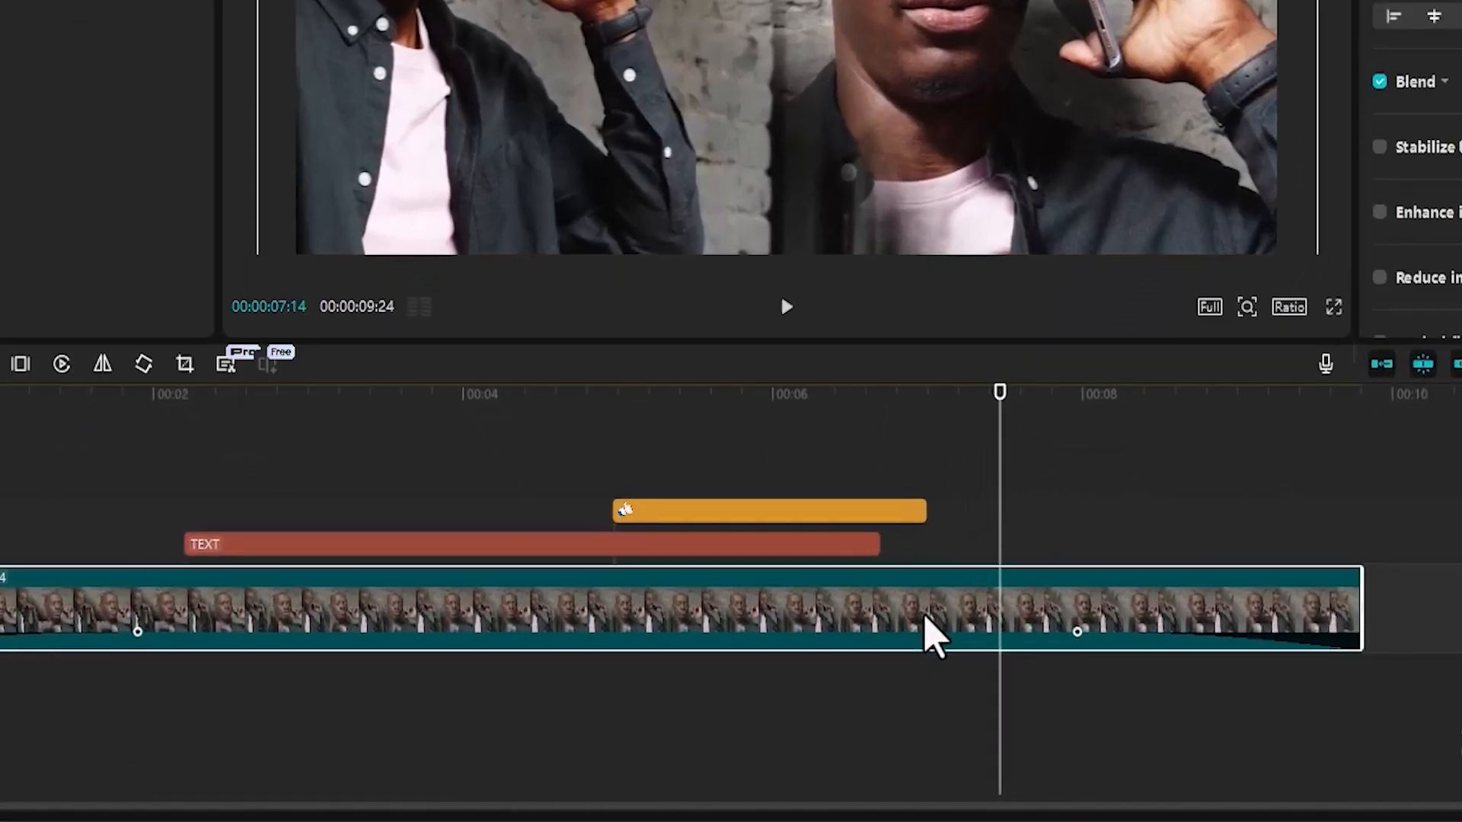
drag(981, 413, 928, 414)
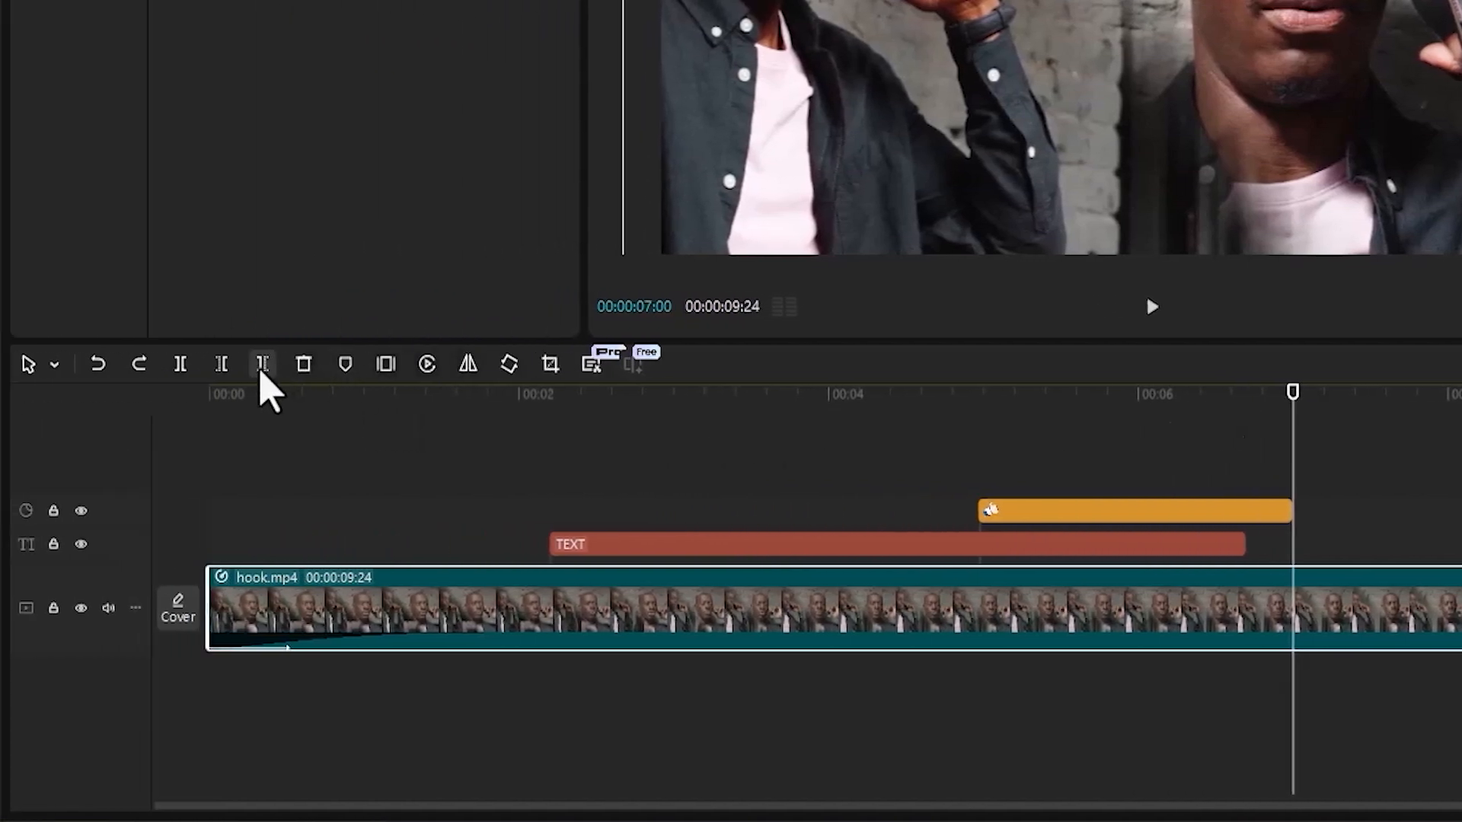
click(261, 372)
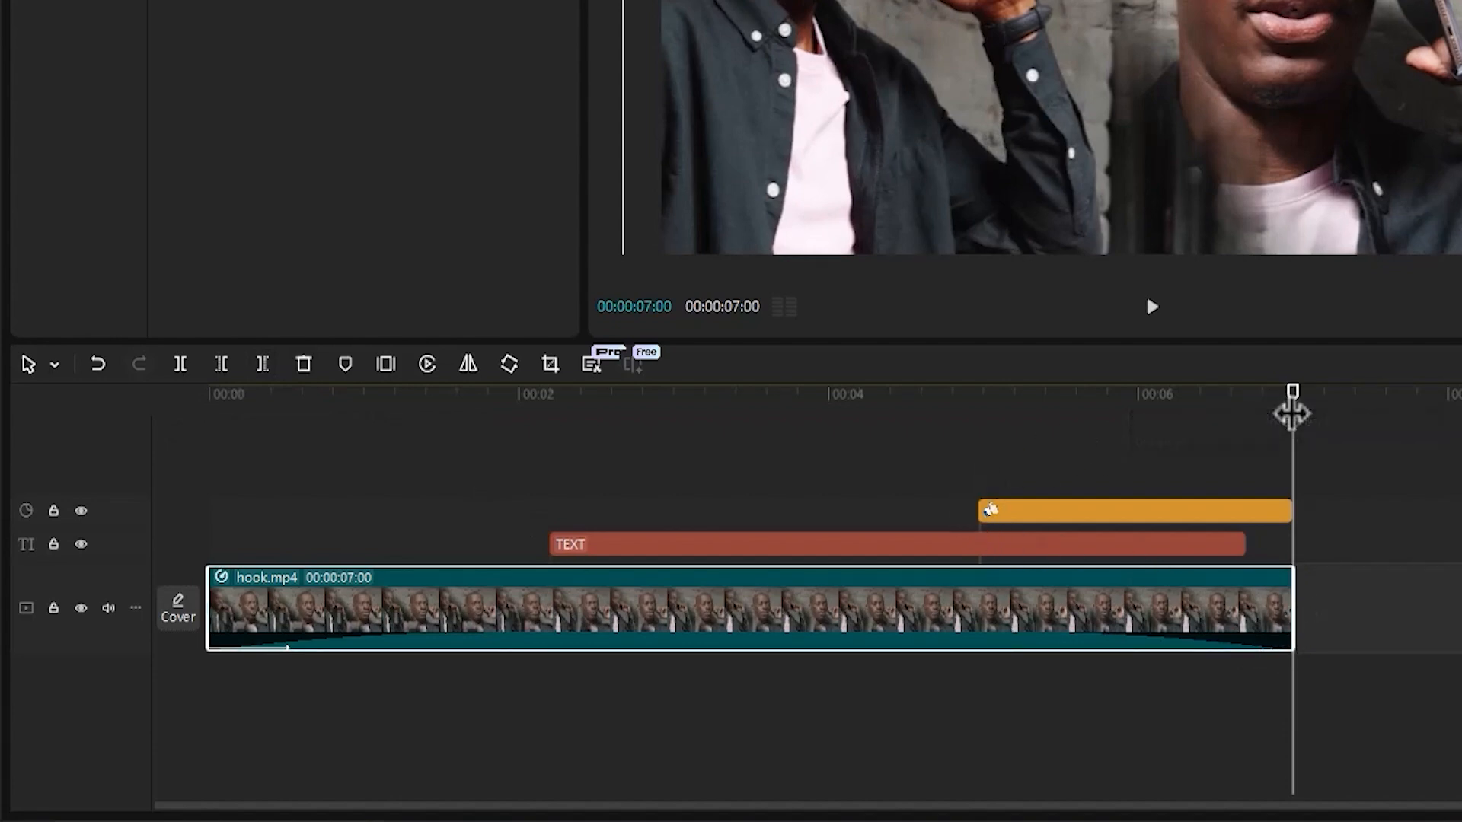
drag(1291, 413, 557, 418)
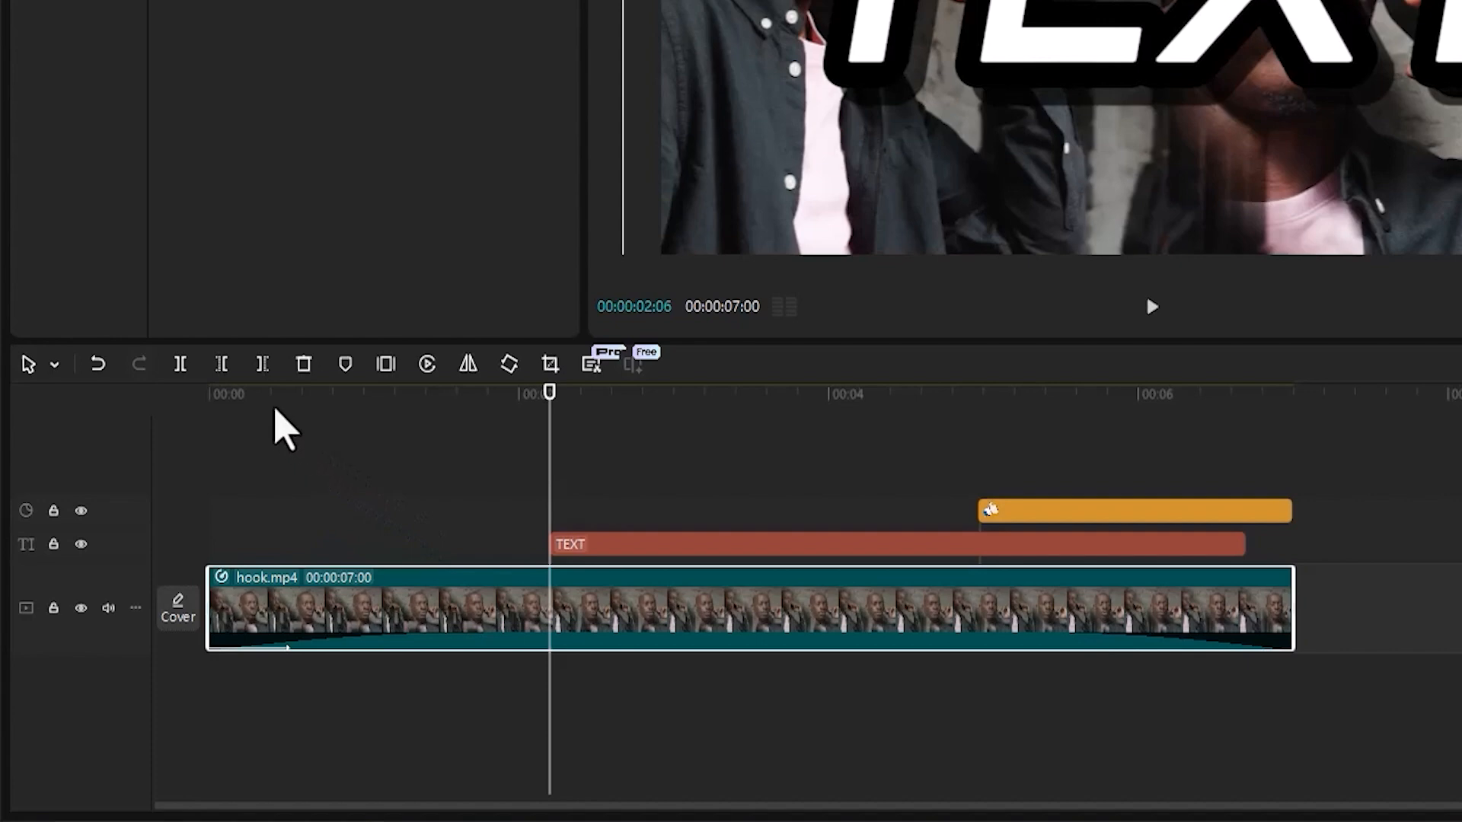
click(221, 365)
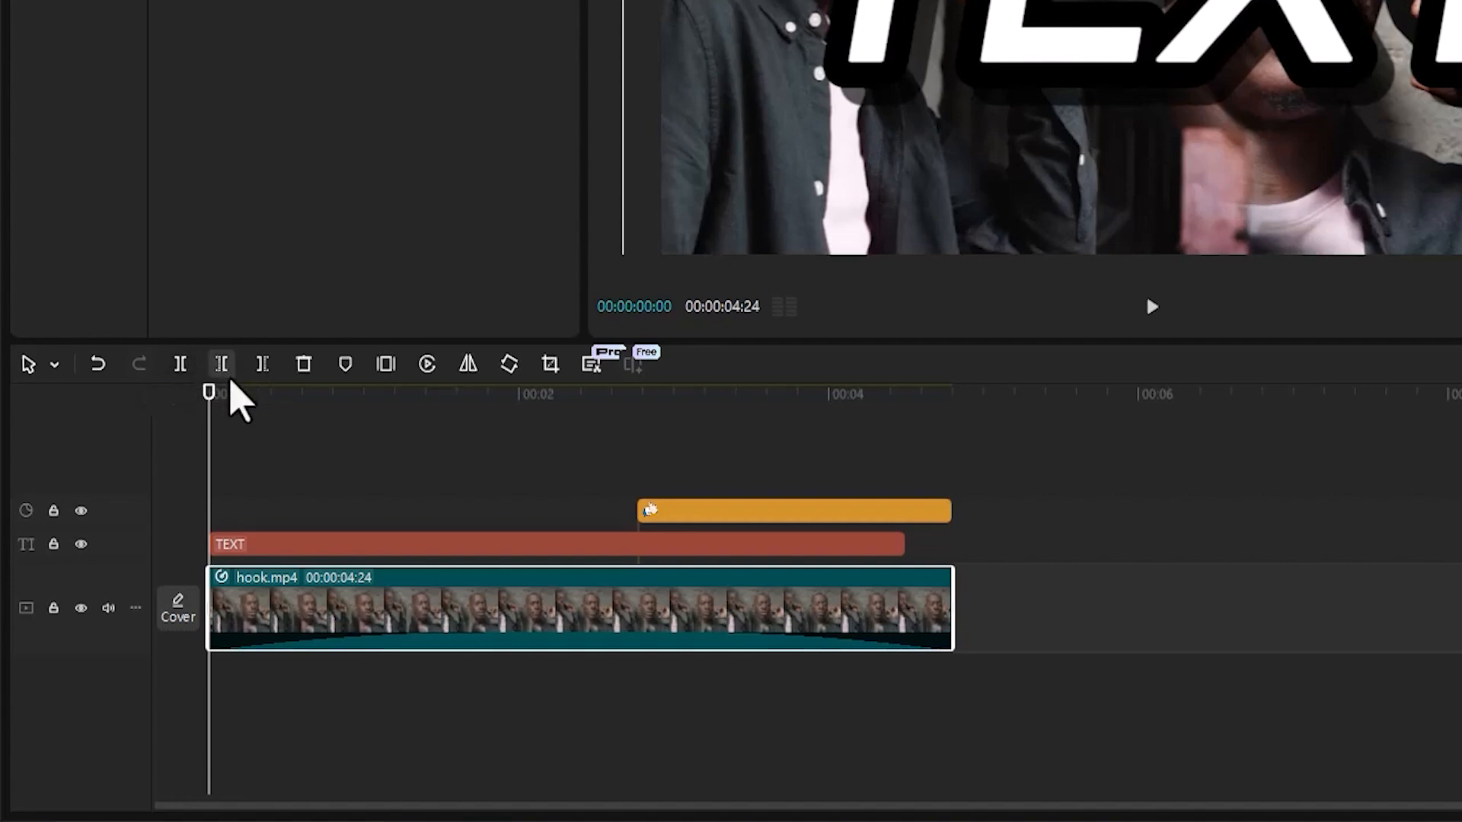
Split the TEXT clip at 00:00:01:27 and select its two parts in turn, ending on the second.
drag(207, 415, 506, 423)
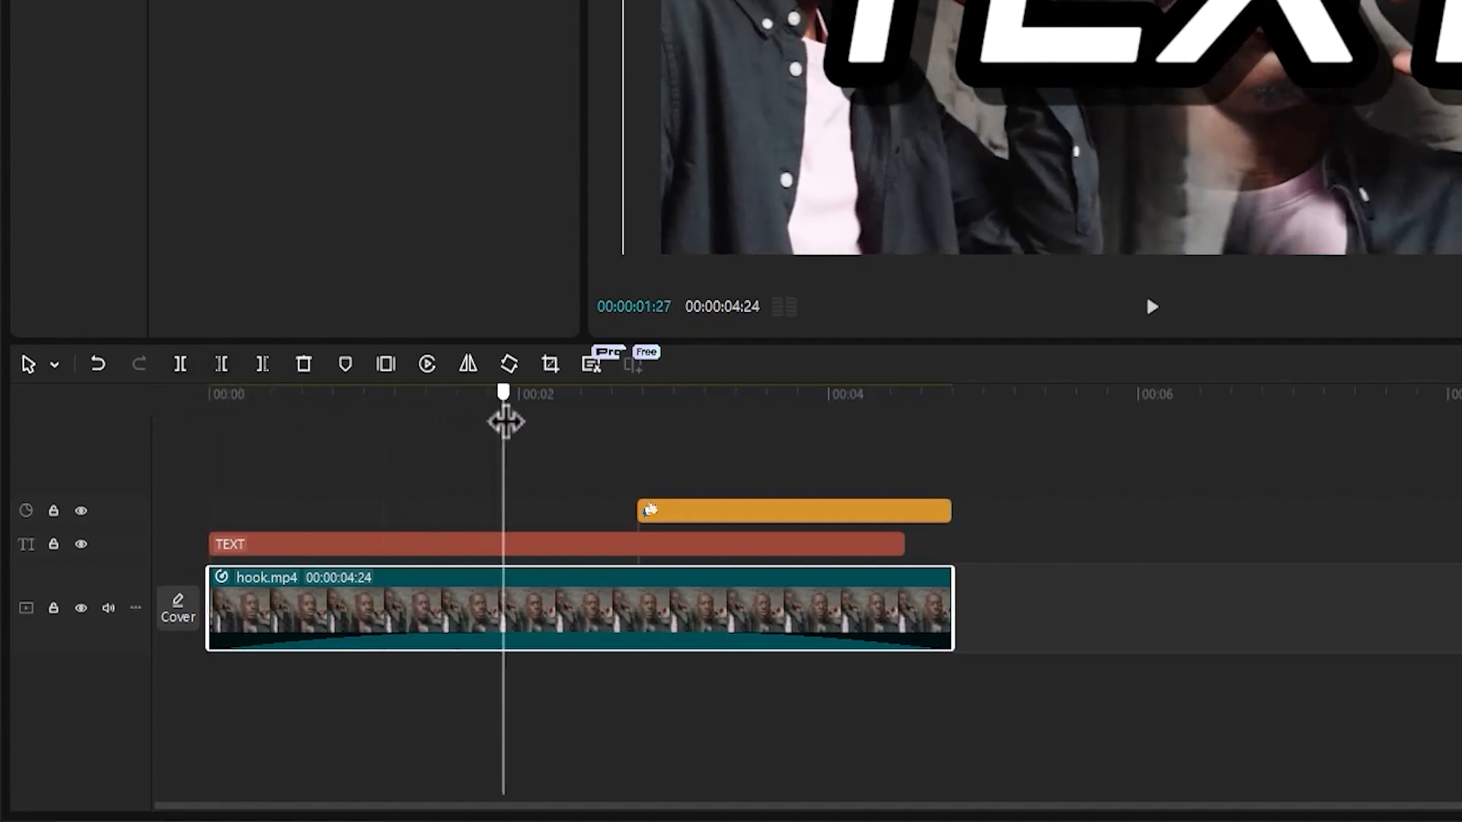
click(498, 545)
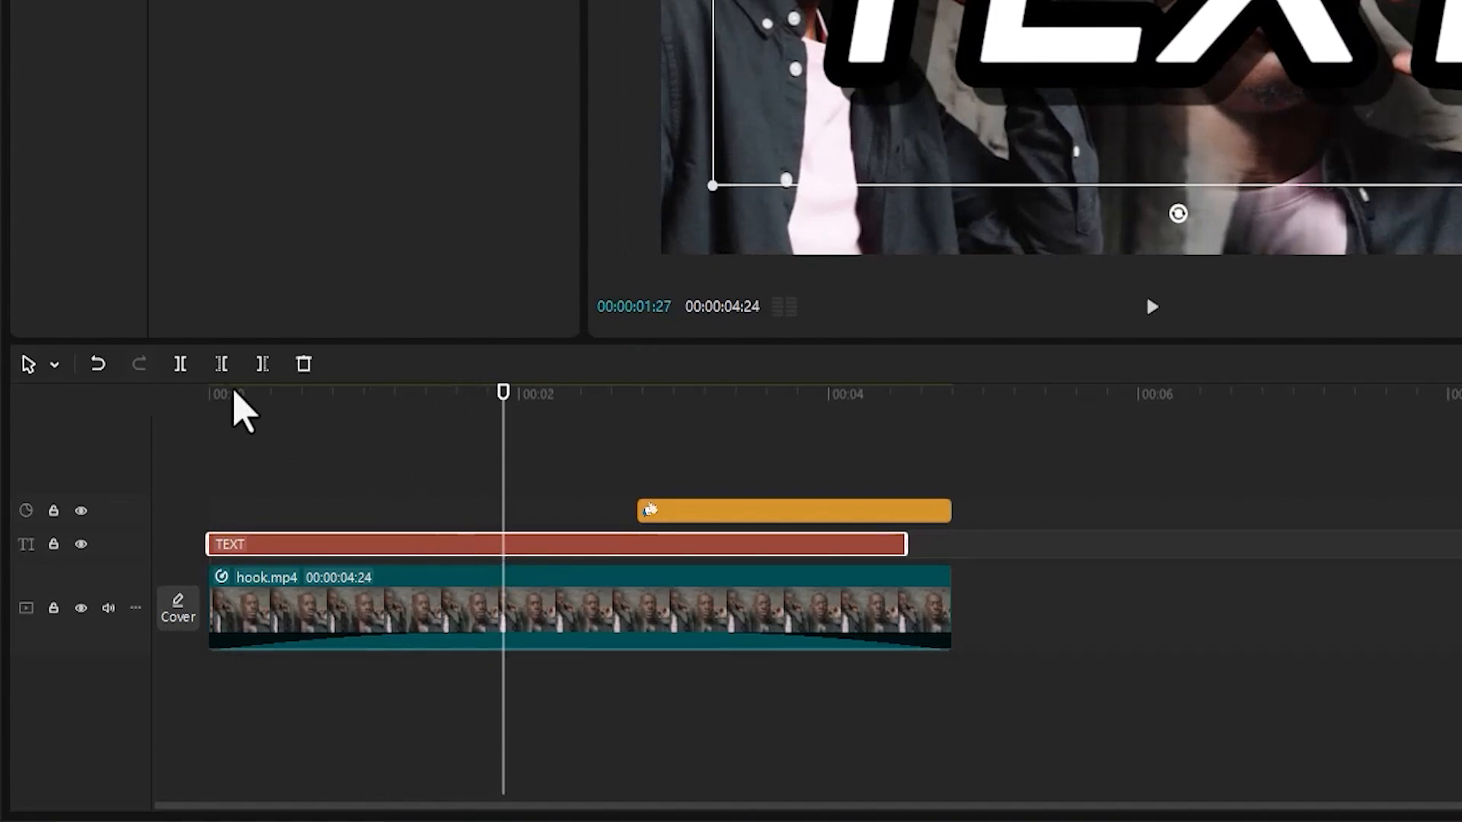
click(181, 364)
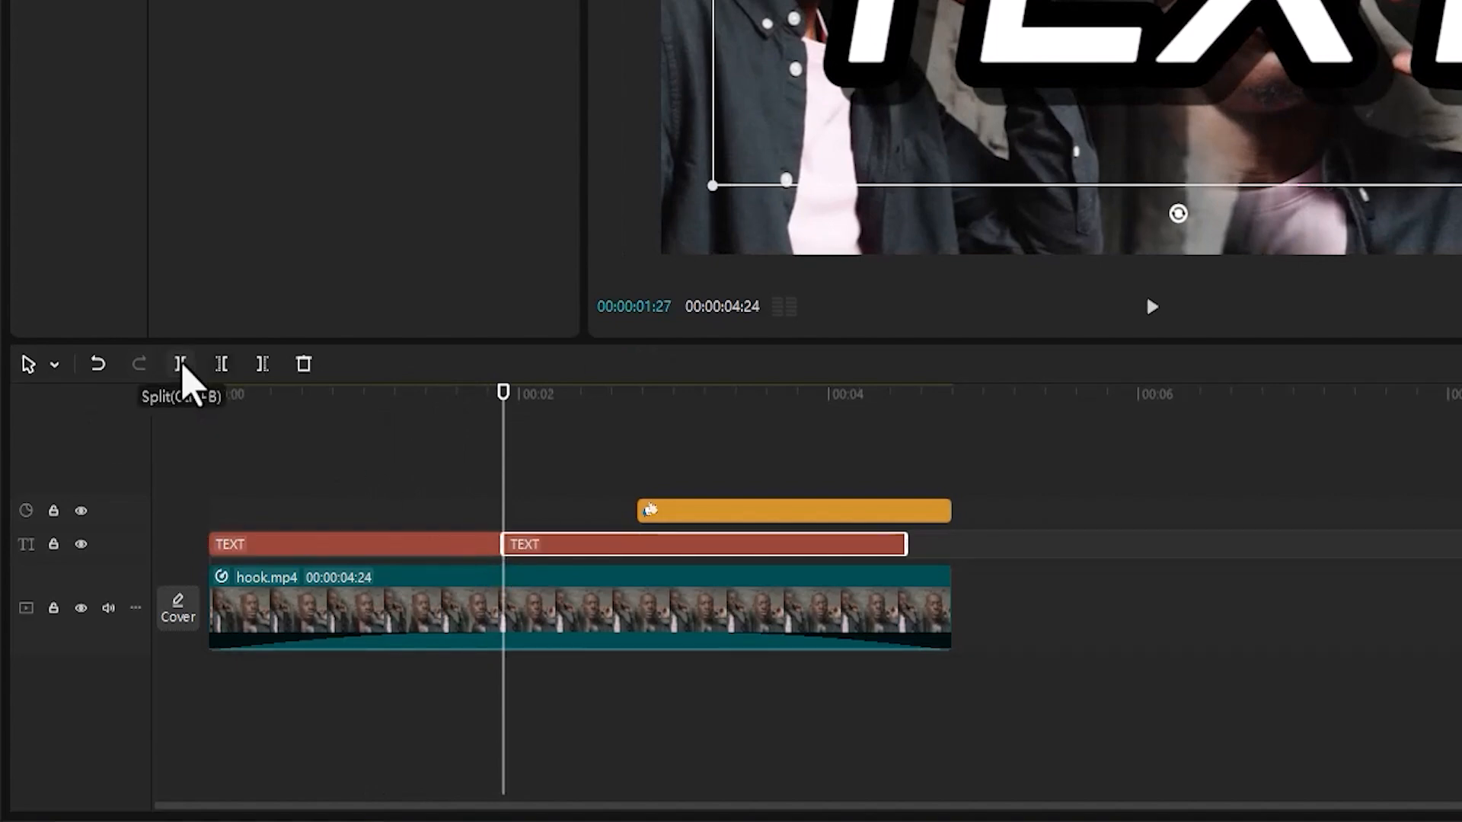
click(328, 398)
click(449, 545)
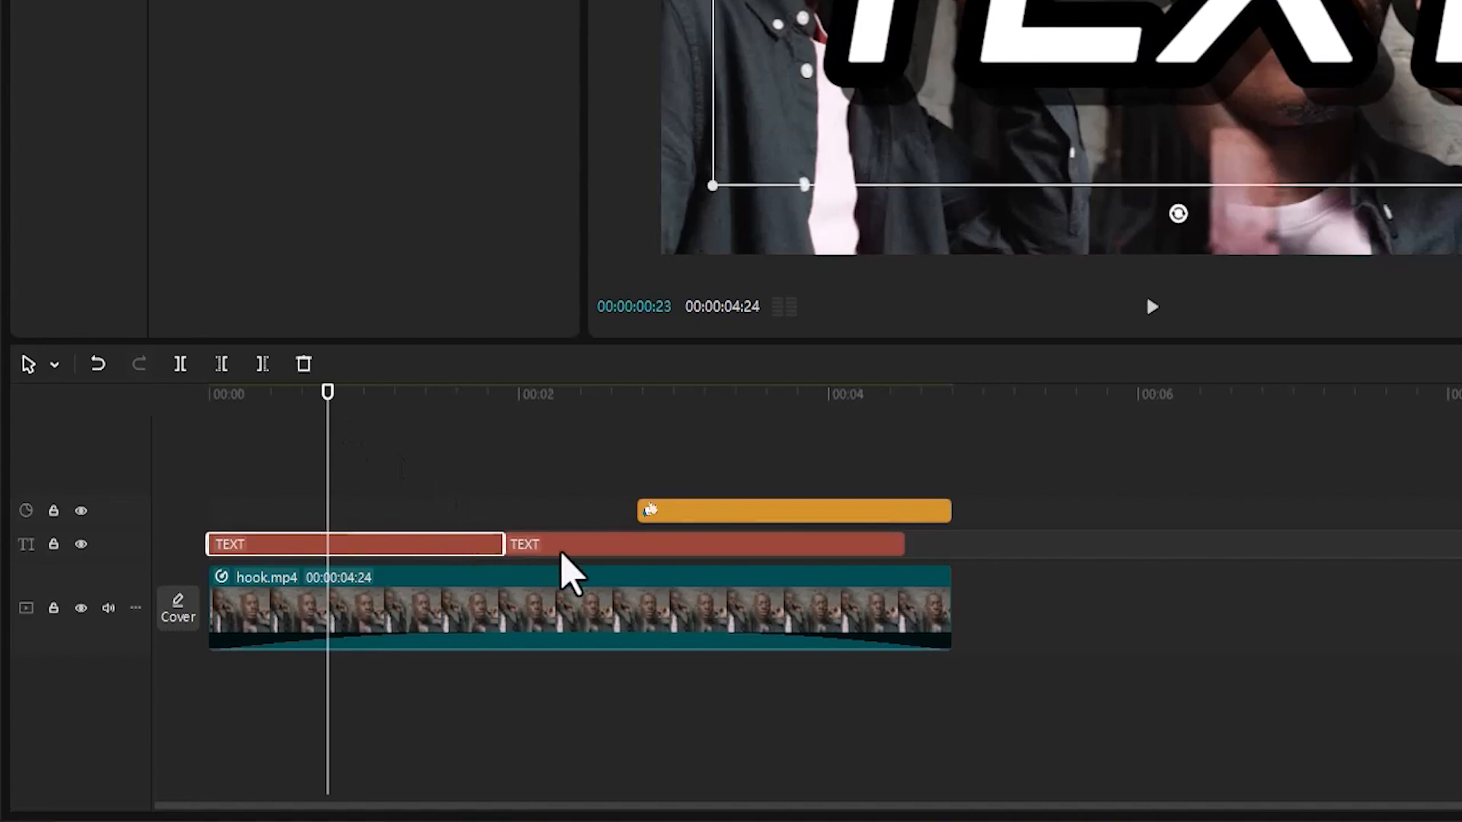
click(562, 553)
click(471, 548)
click(551, 546)
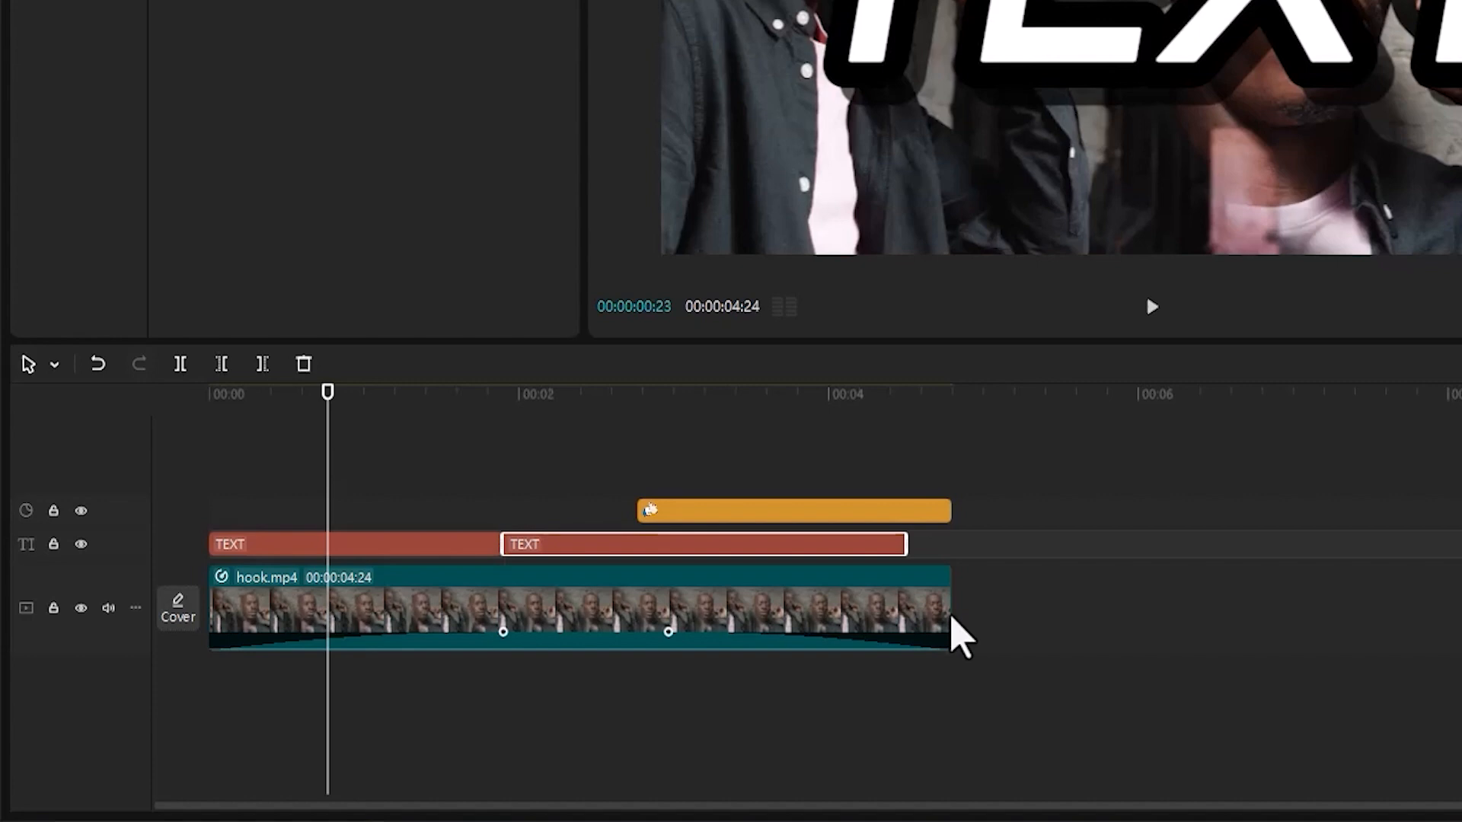
Split the hook.mp4 clip with the Split tool at 00:00:00:29 and, with the preview axis on, again at about 3 seconds.
mouse_move(951, 618)
mouse_down()
mouse_move(638, 599)
mouse_move(1309, 626)
mouse_move(954, 631)
mouse_up()
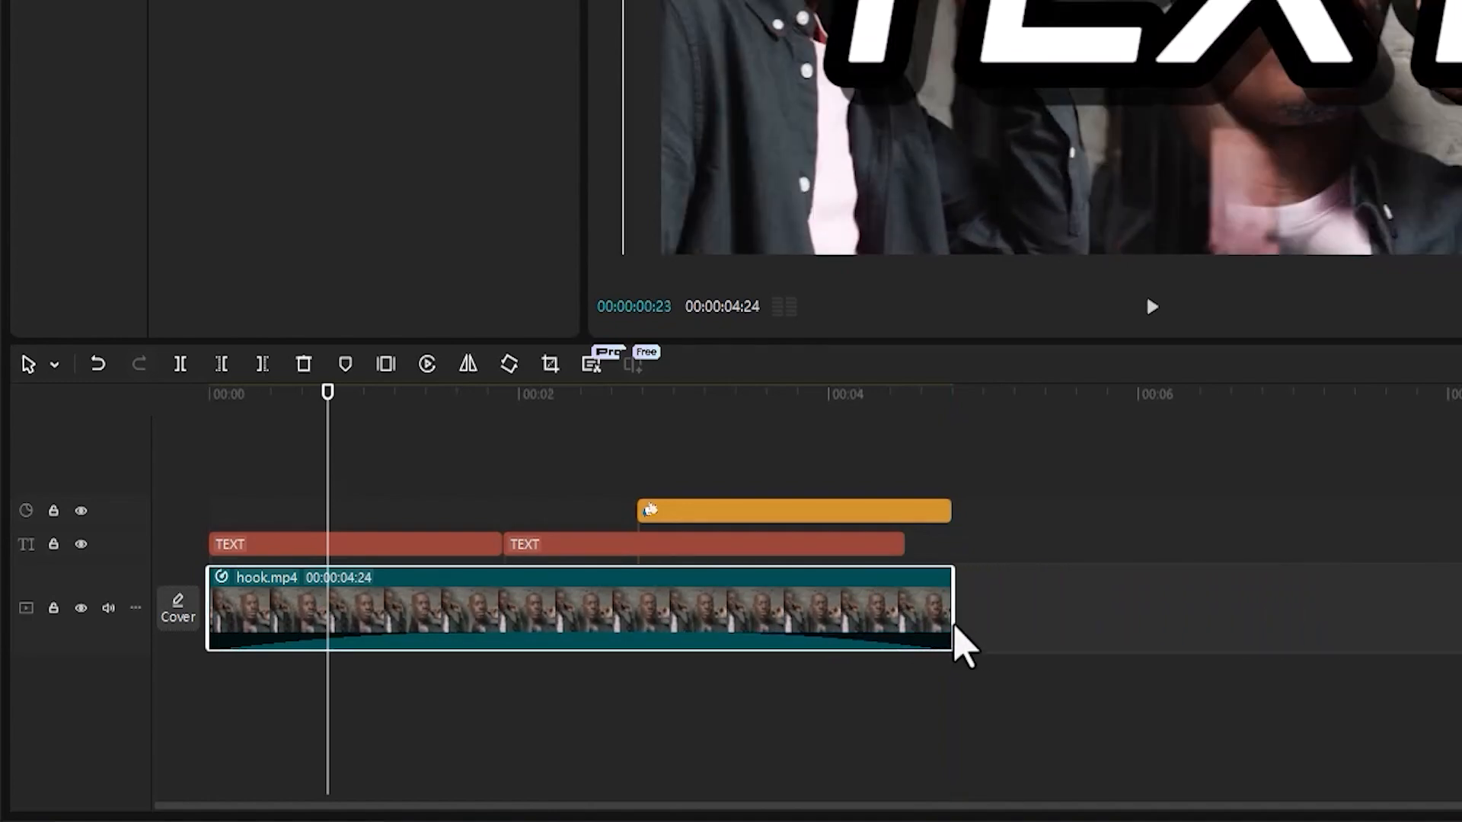
click(55, 365)
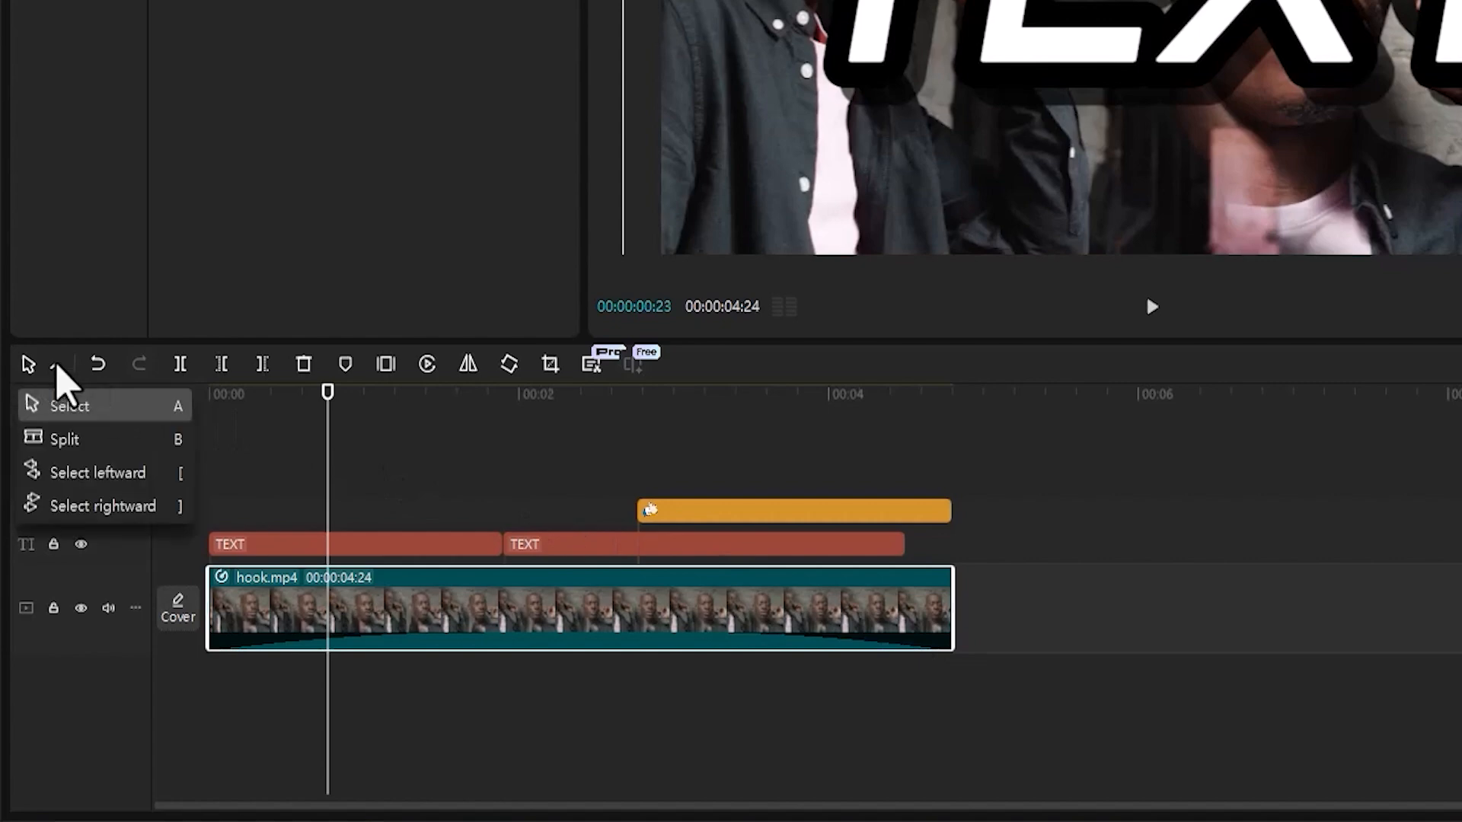
click(65, 442)
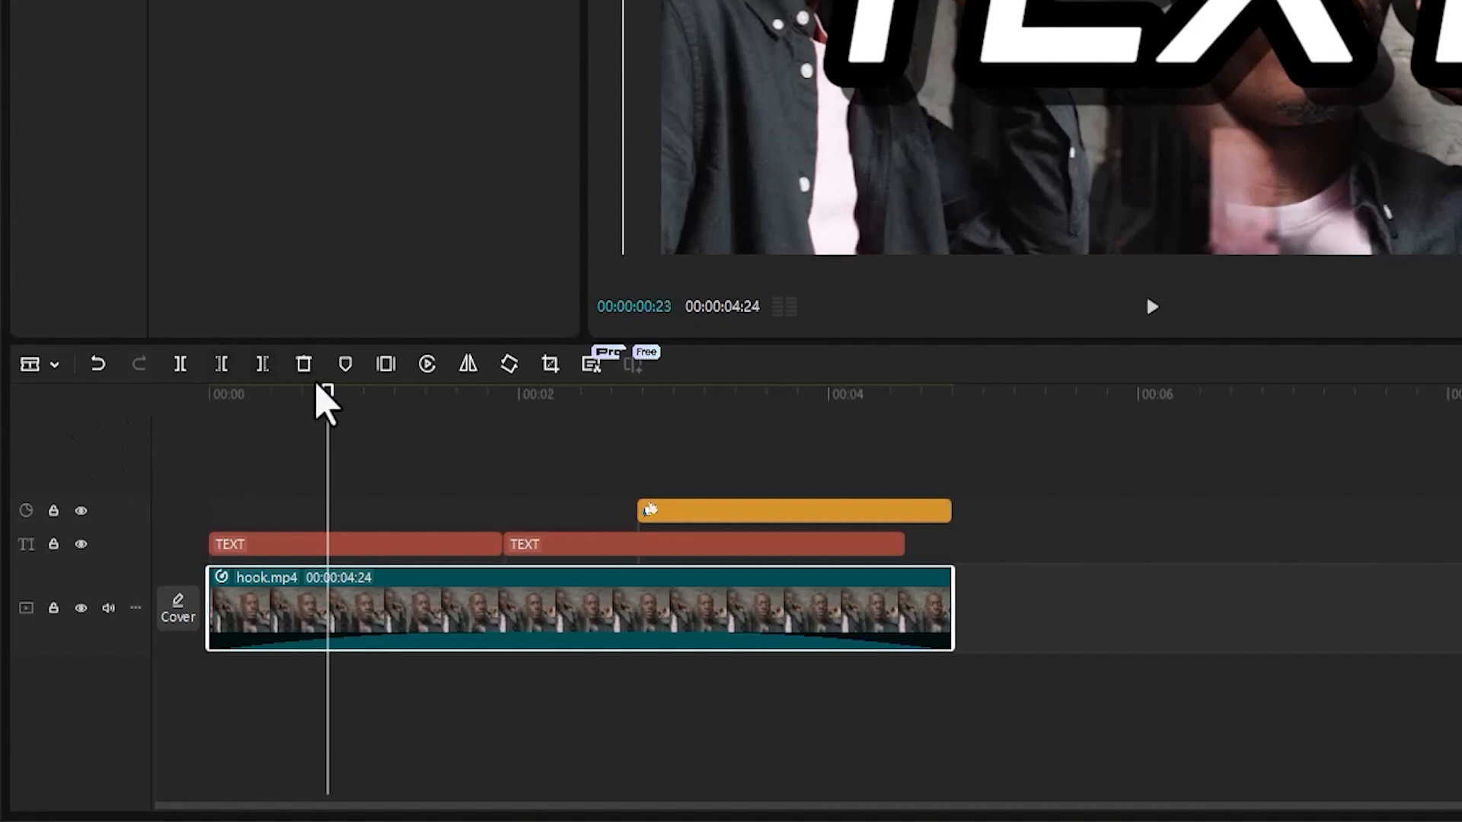
drag(332, 412, 363, 411)
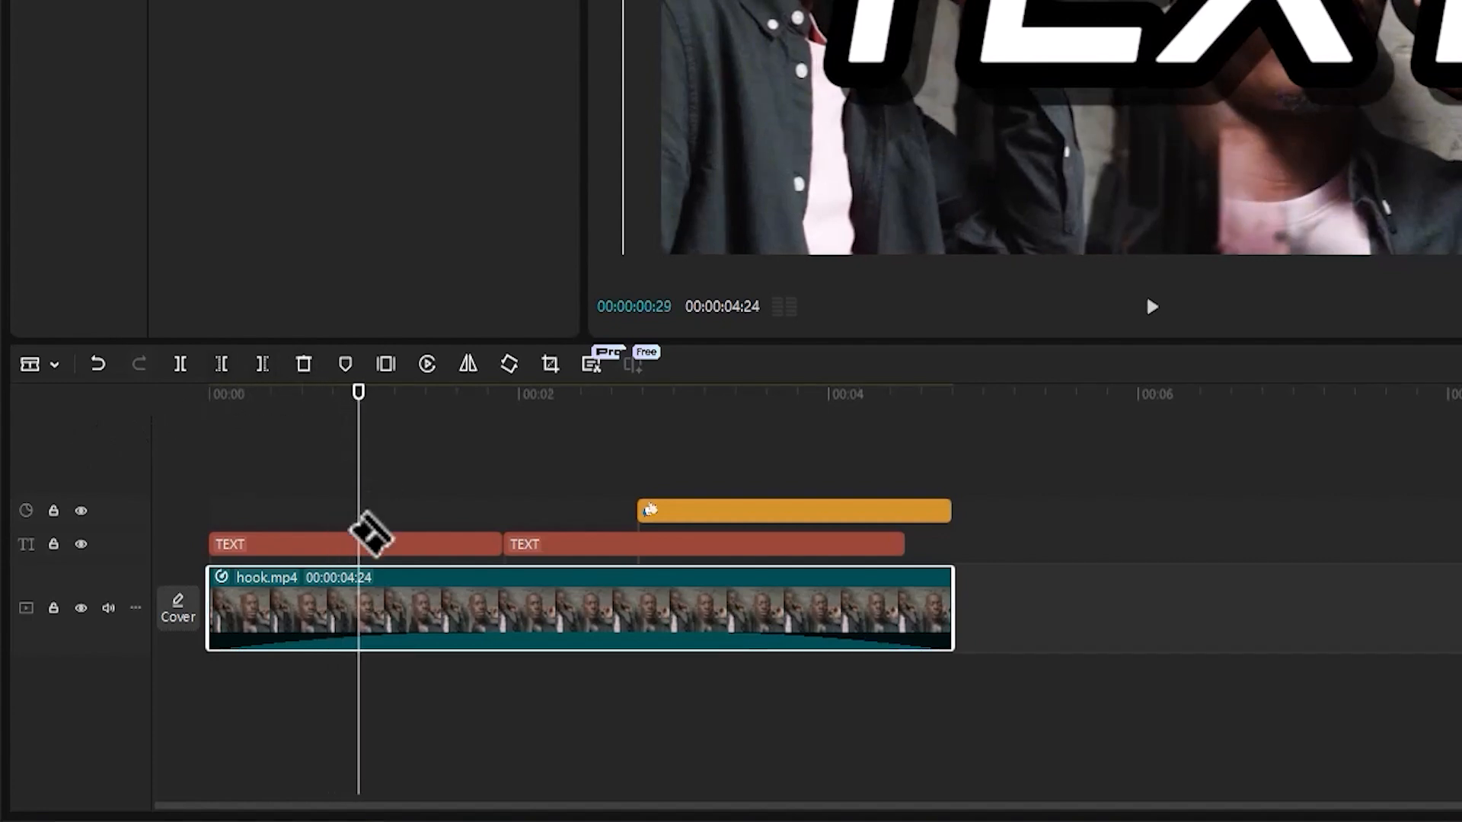
click(390, 591)
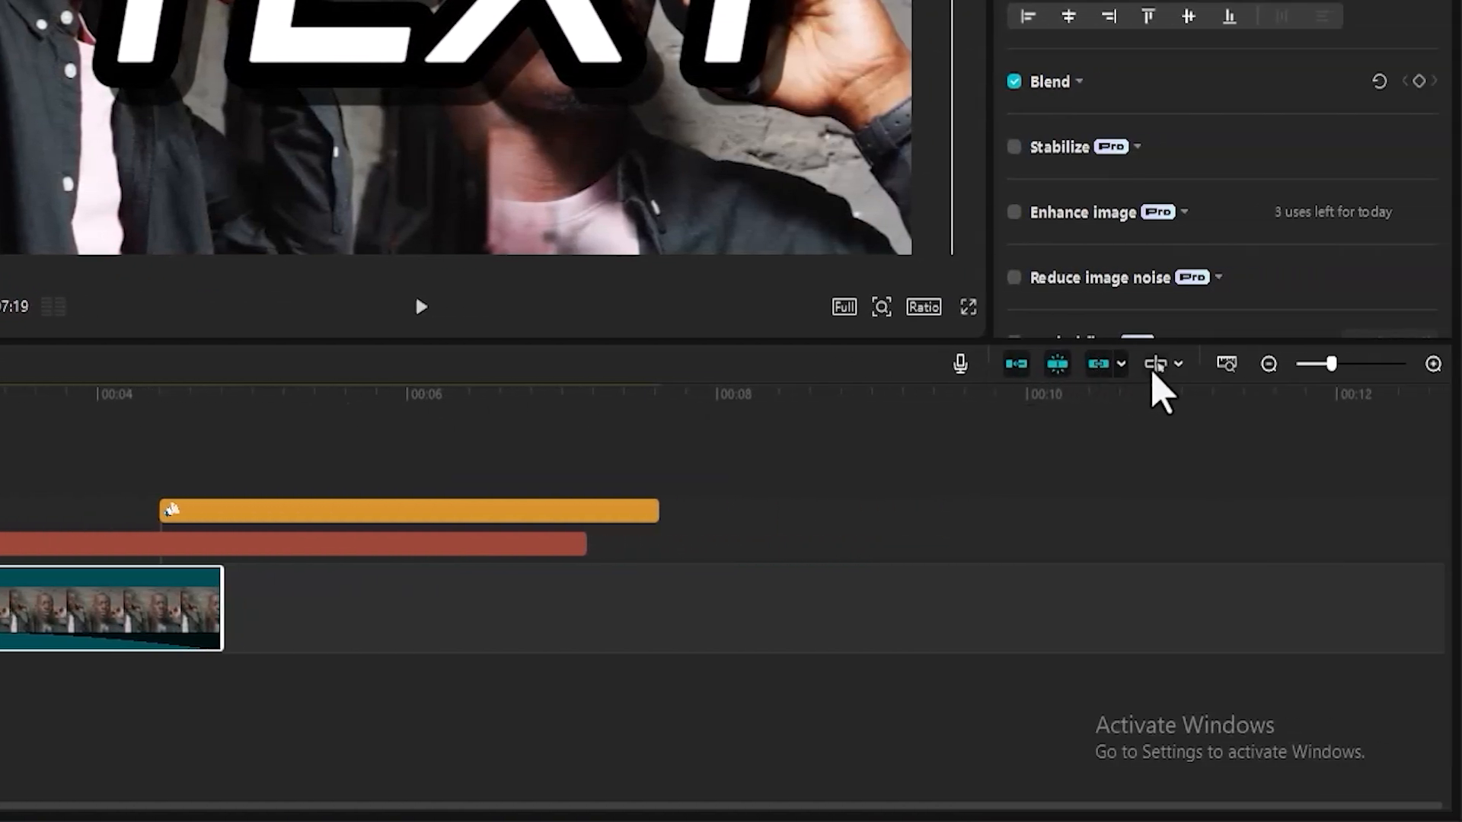
click(1154, 371)
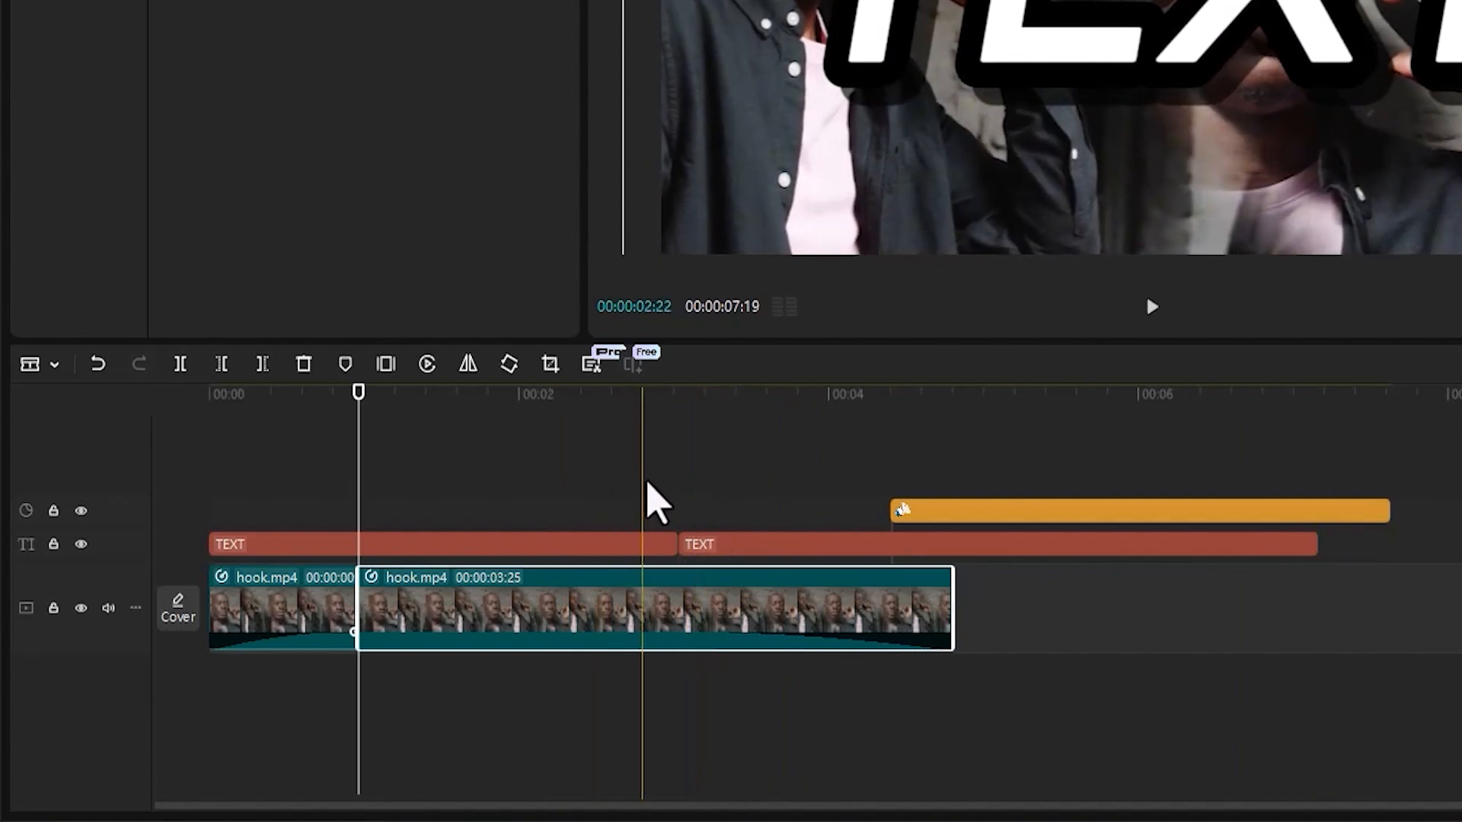
click(676, 623)
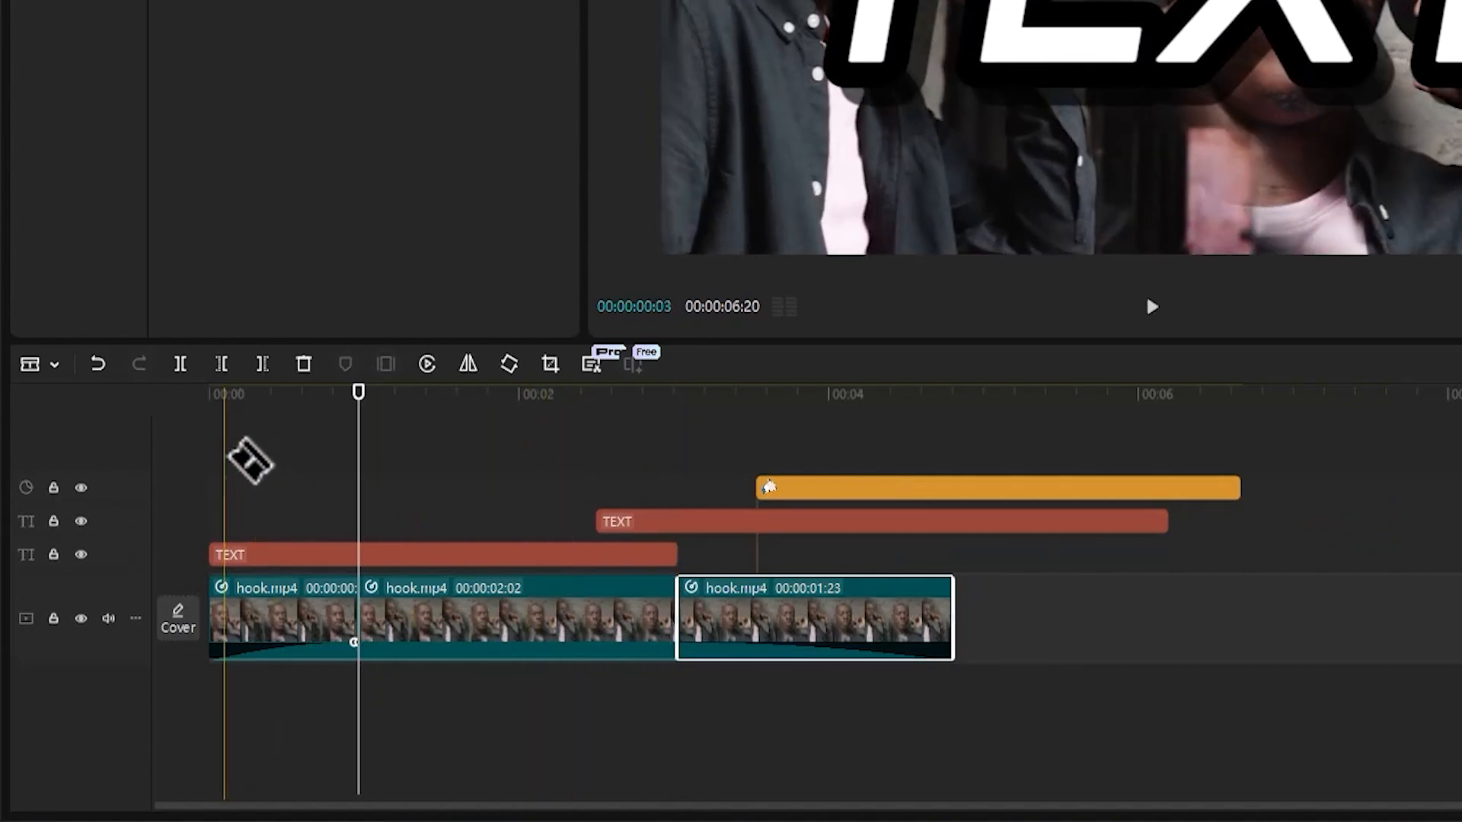
Return to the Select tool and delete the middle segment of the split hook.mp4 clip.
click(54, 367)
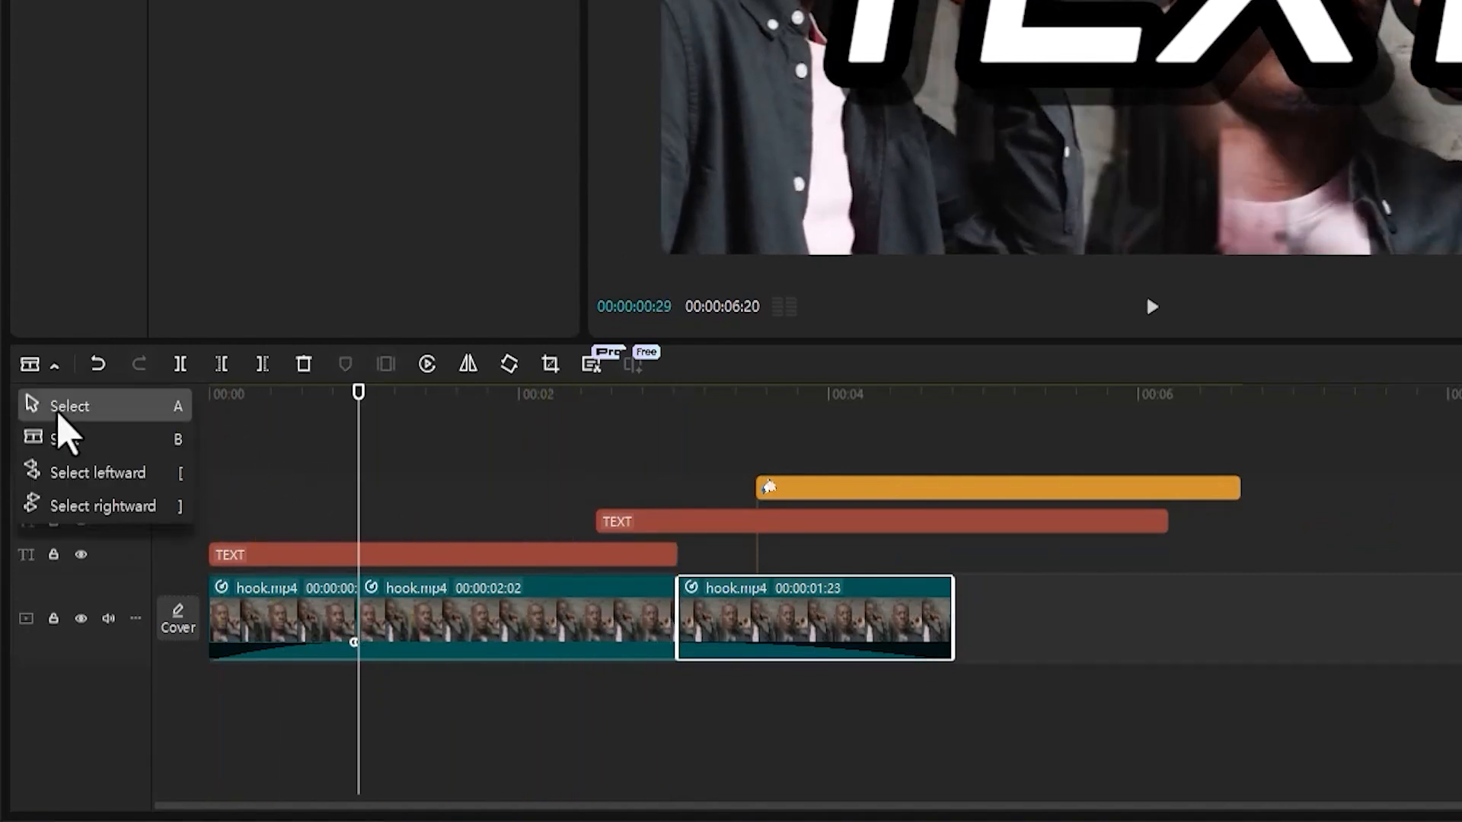
click(59, 408)
click(506, 632)
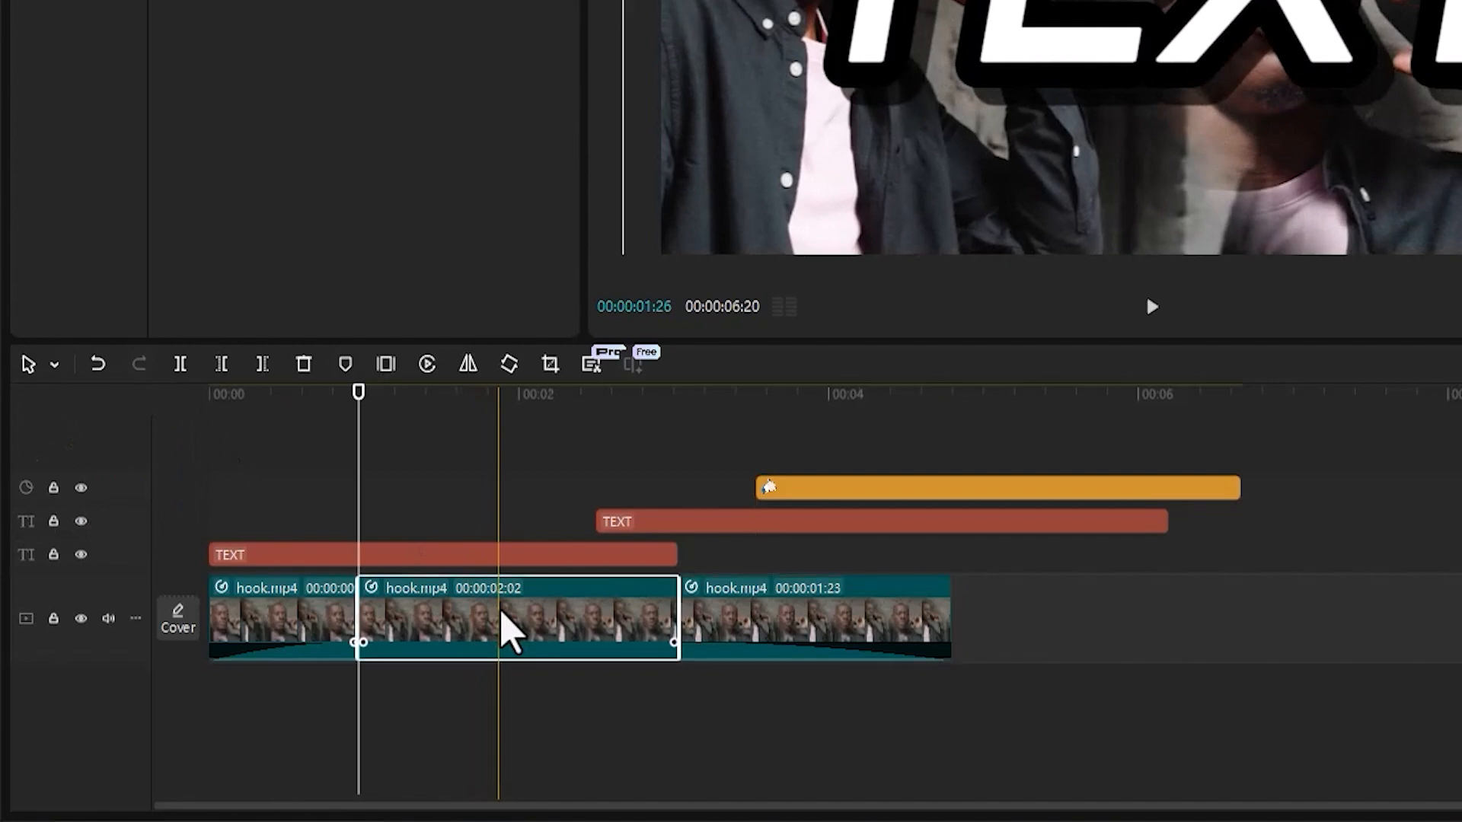
click(309, 364)
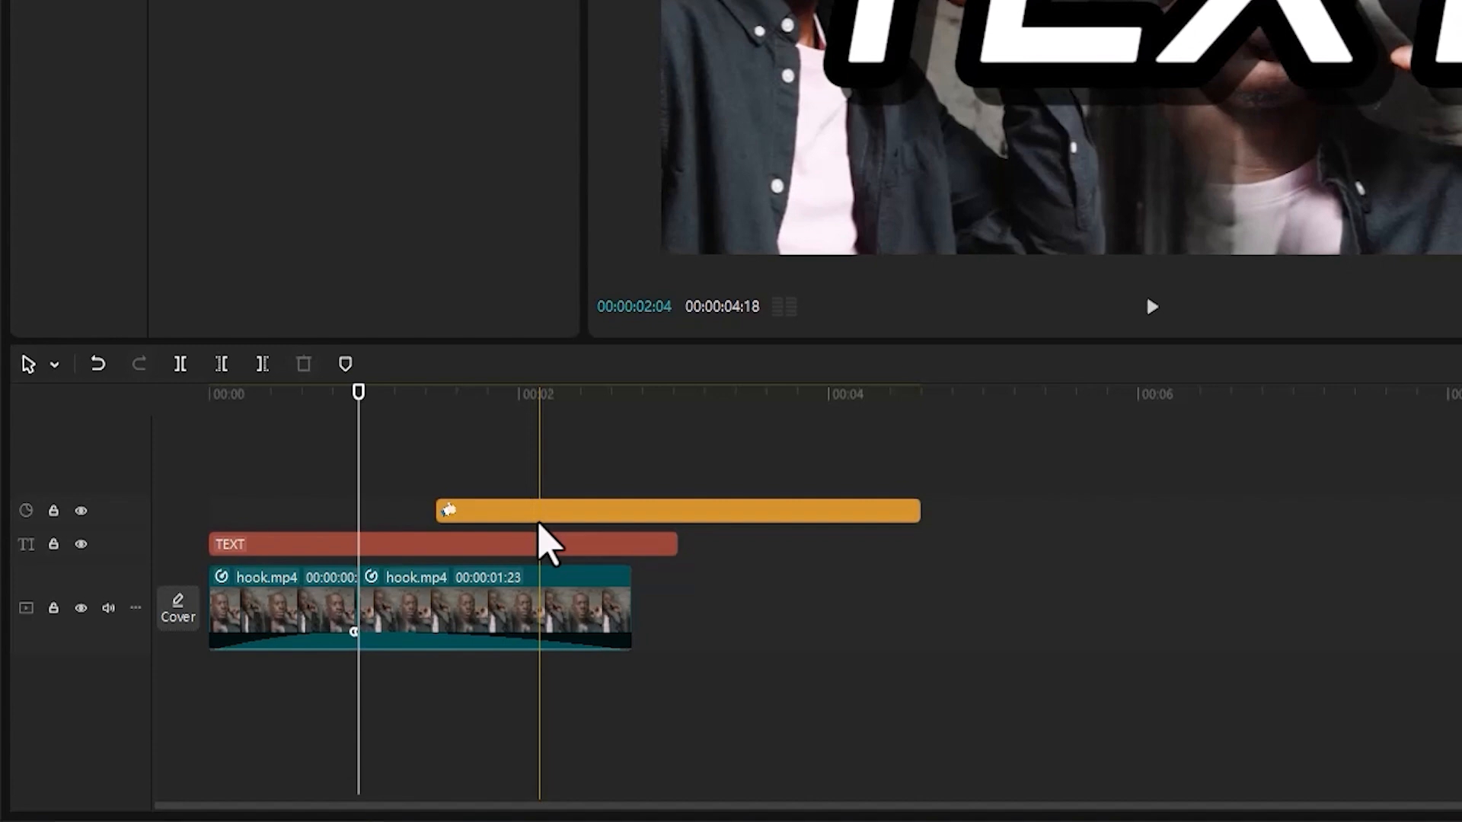
Lock the effect and text tracks, and split the second hook.mp4 segment where the orange effect clip begins.
click(54, 515)
click(55, 548)
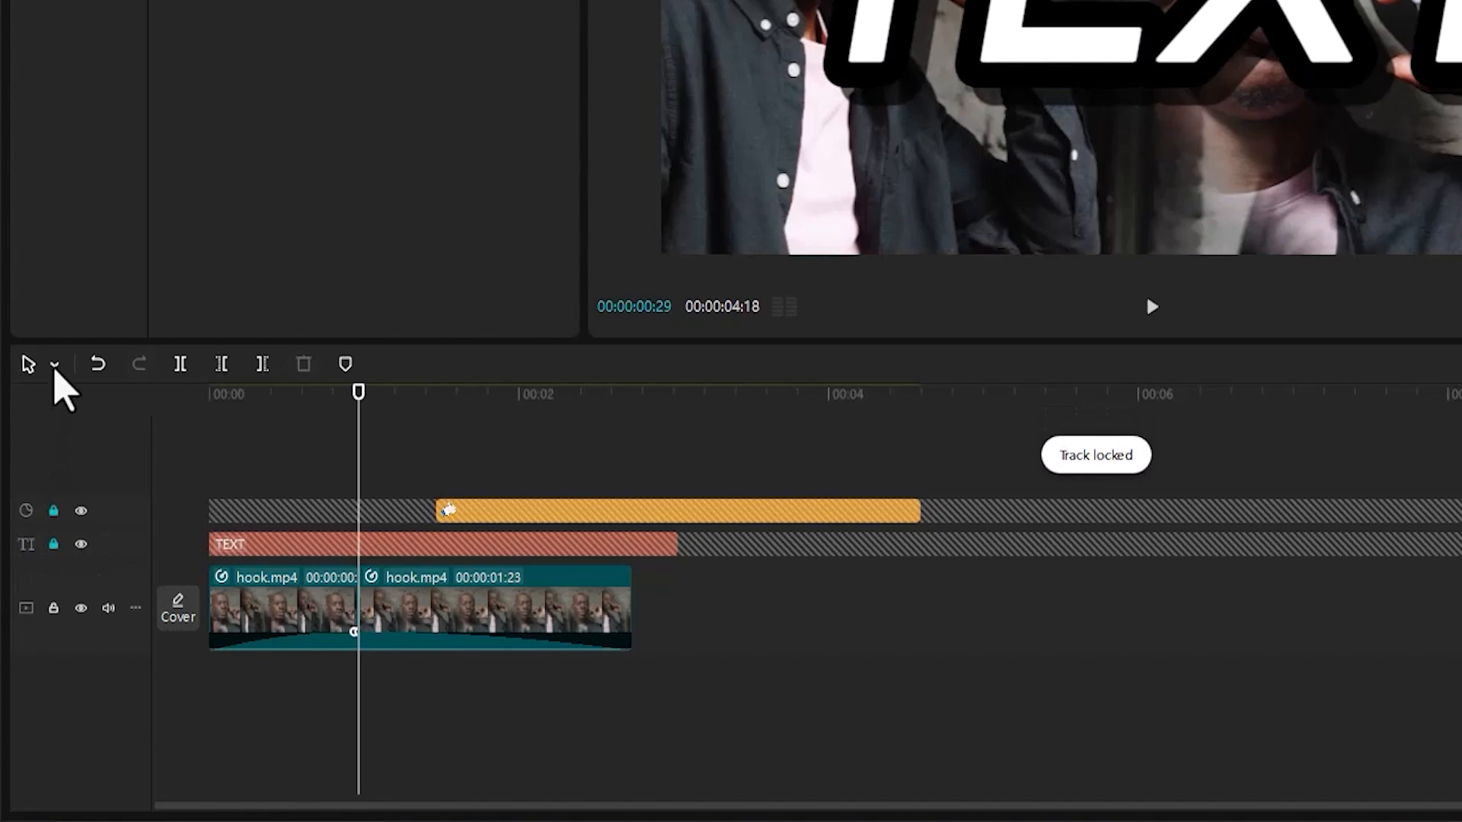
click(55, 365)
click(62, 437)
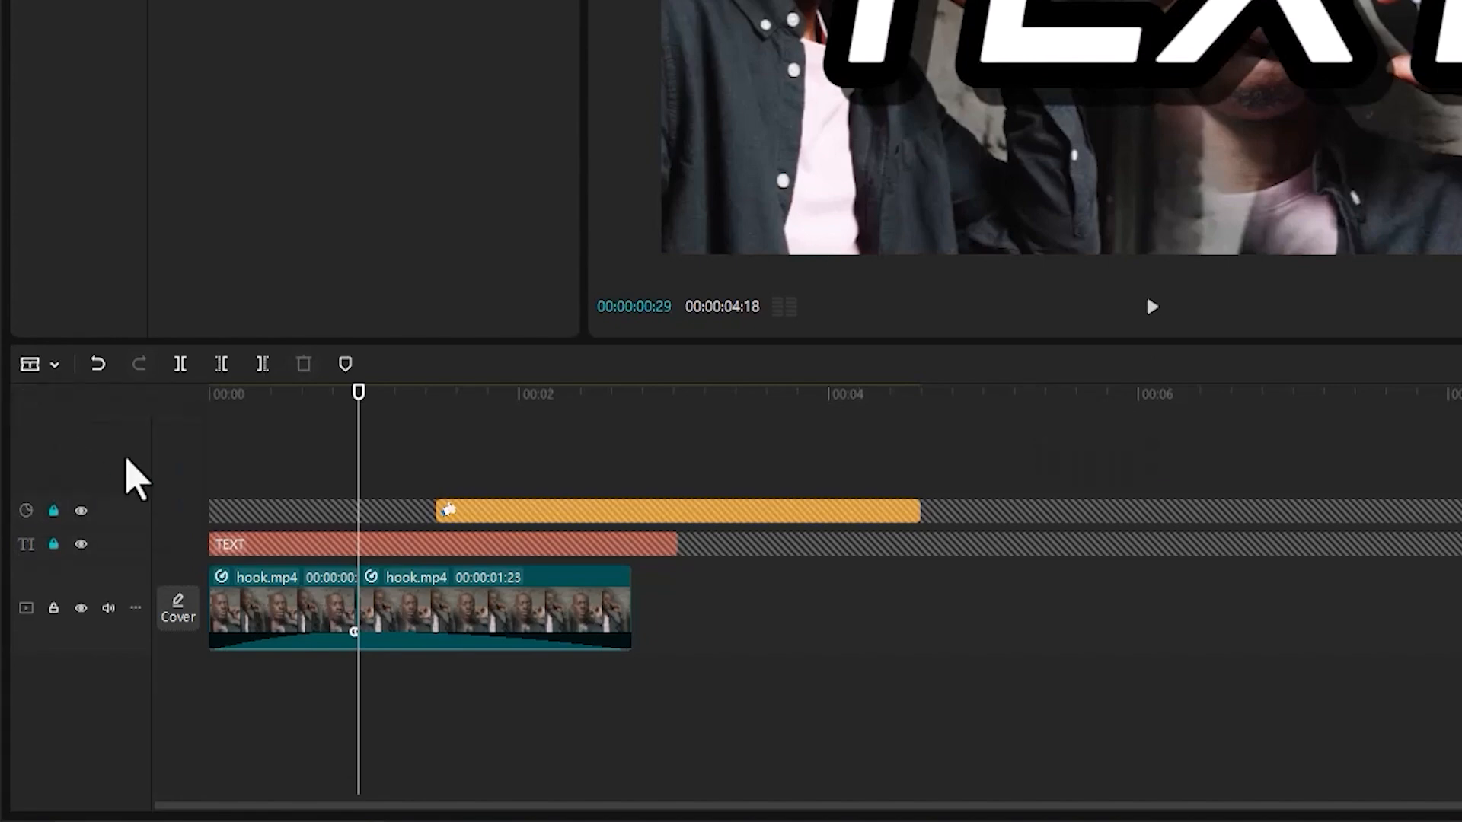
click(467, 587)
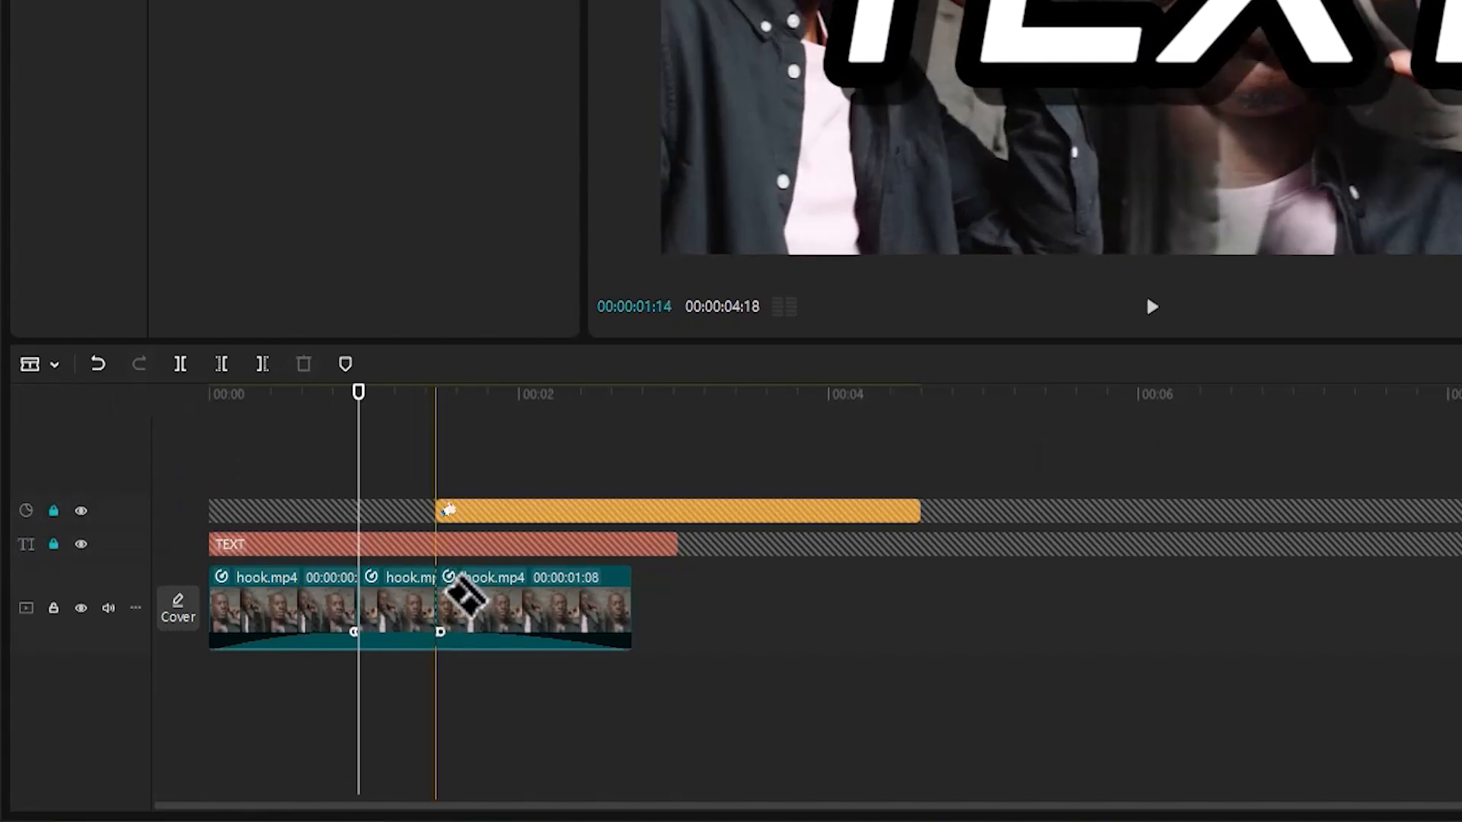
Delete the short middle hook.mp4 segment with the Select tool active, and select the segment that follows the cut.
click(55, 366)
click(59, 409)
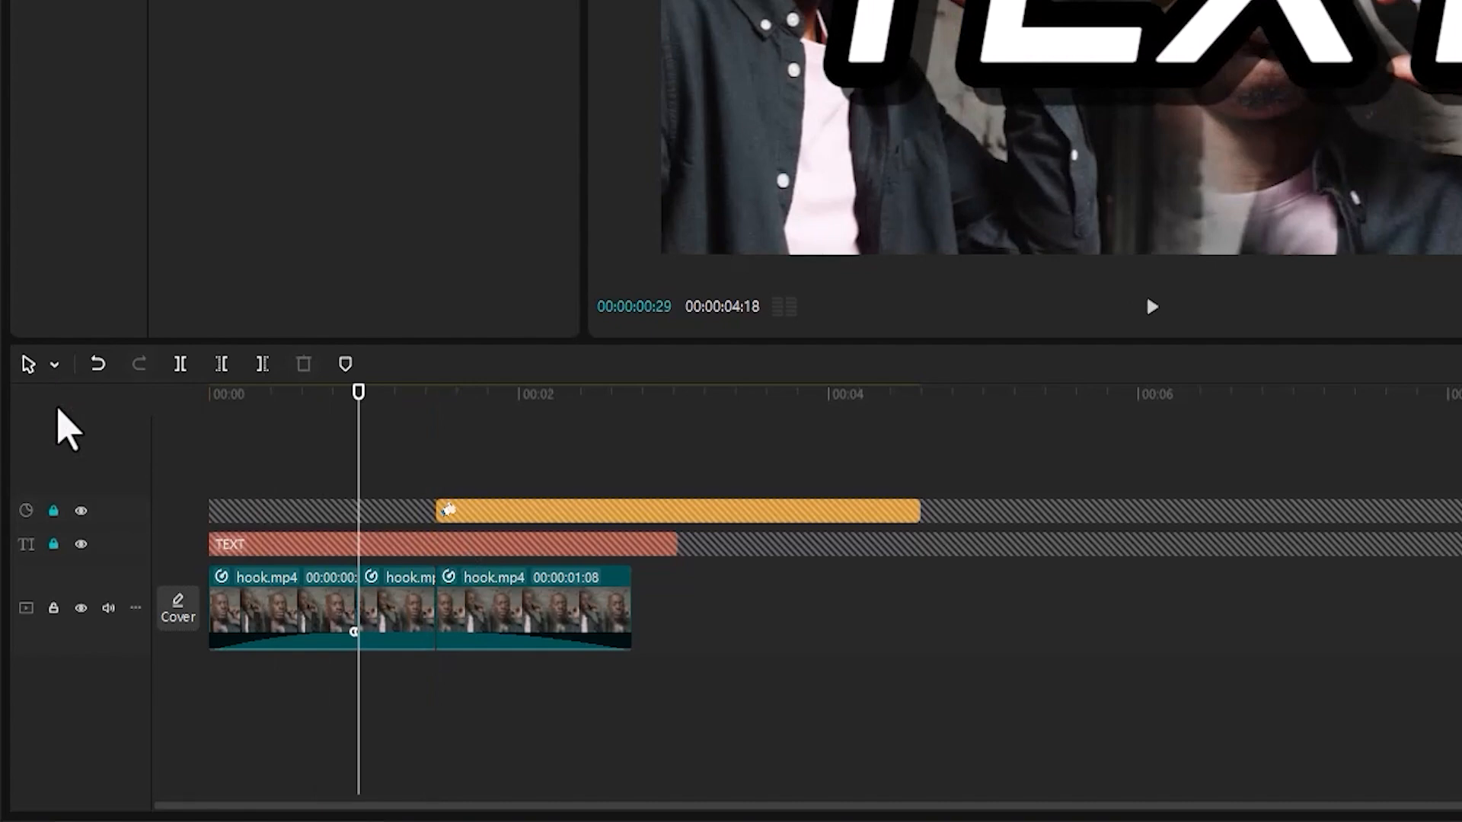
click(405, 617)
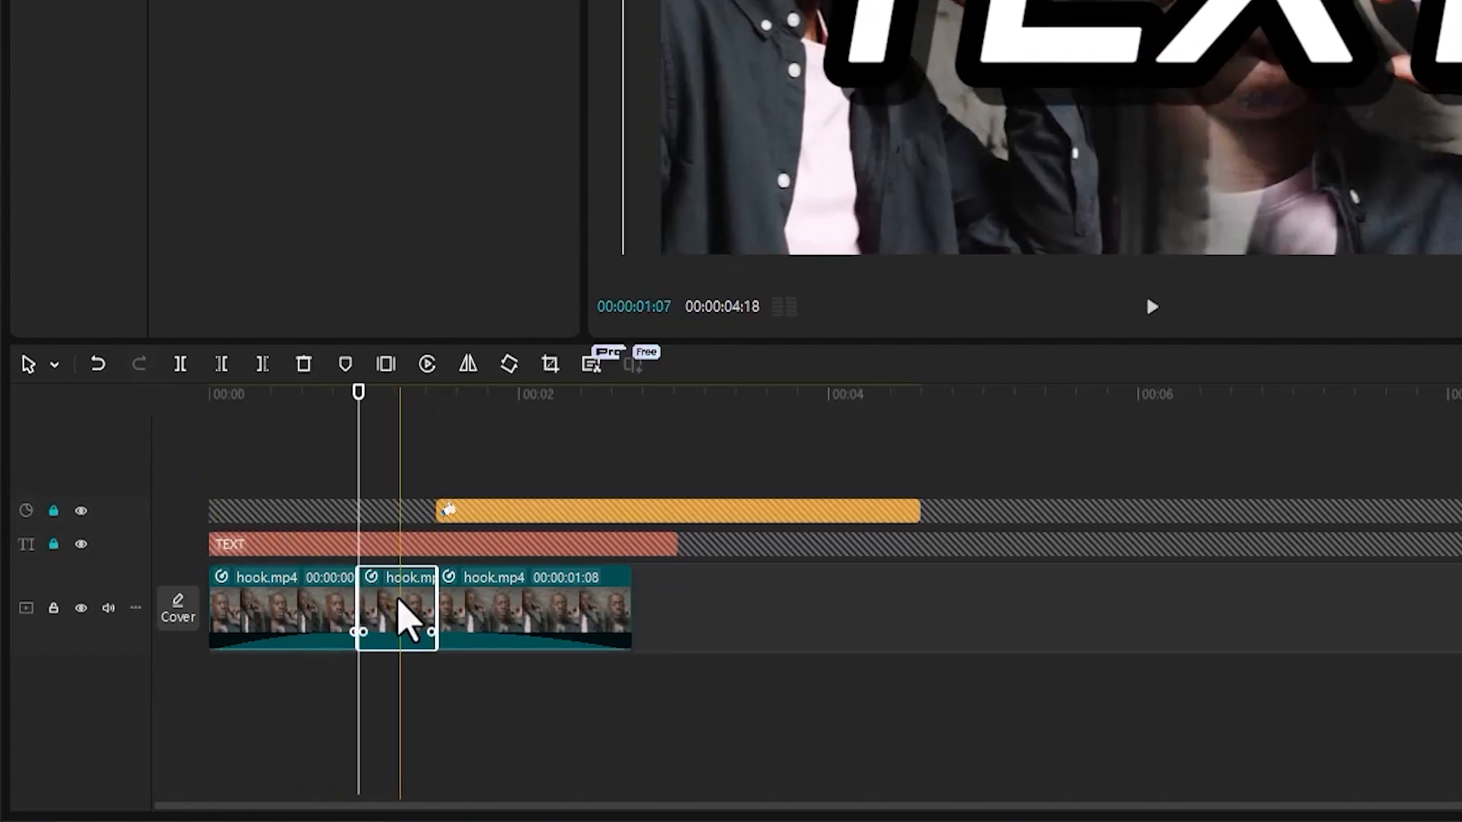
click(304, 365)
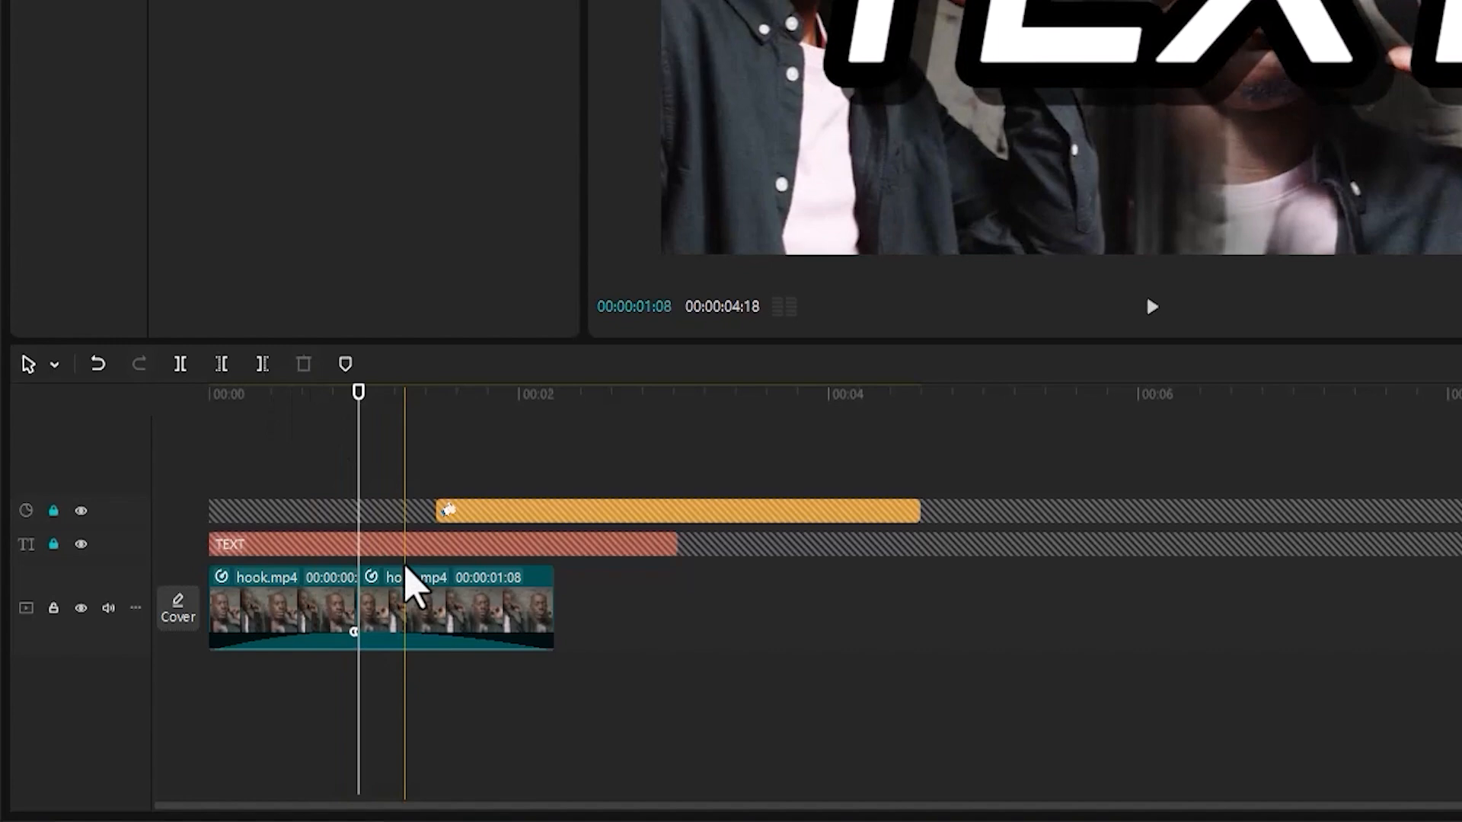
click(461, 632)
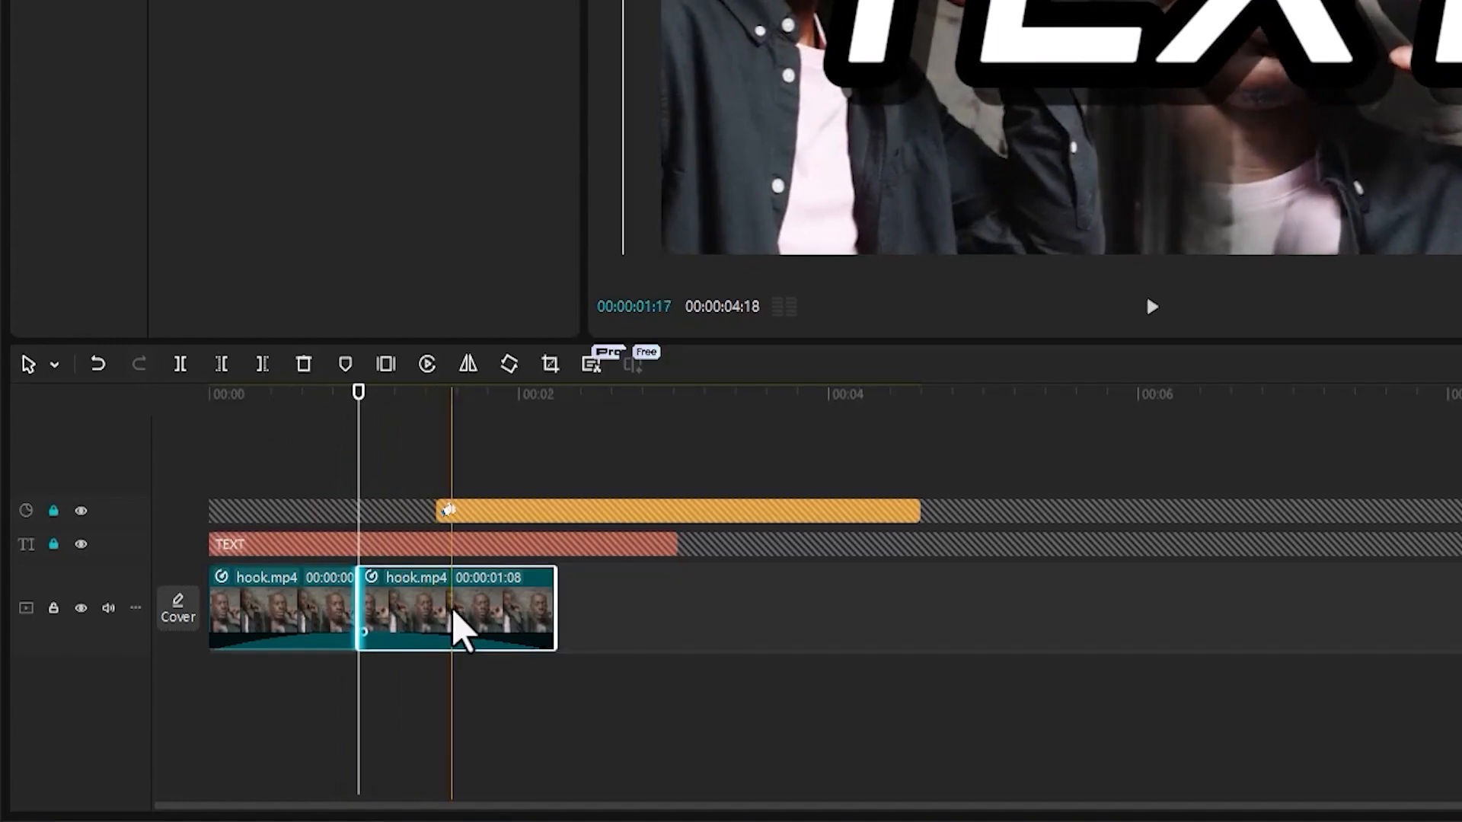